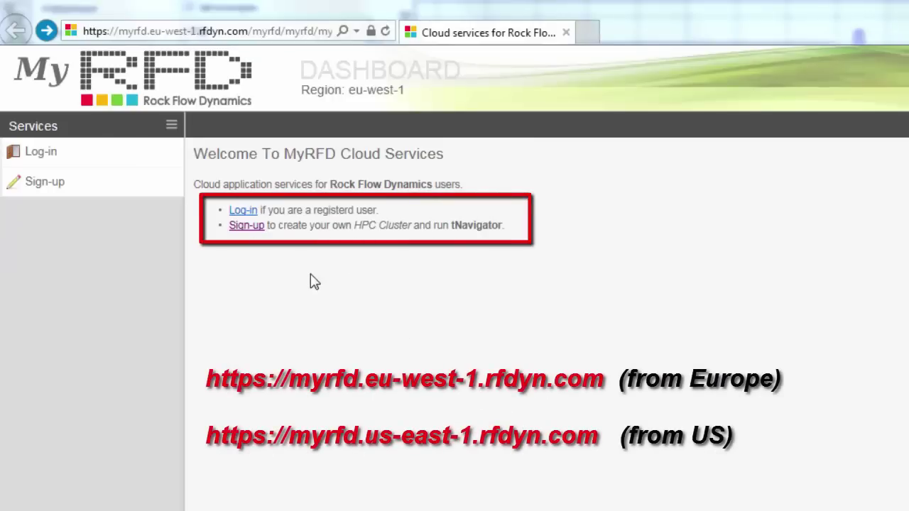
pyautogui.click(246, 226)
pyautogui.click(433, 196)
pyautogui.click(420, 256)
pyautogui.write('RFD')
pyautogui.click(392, 324)
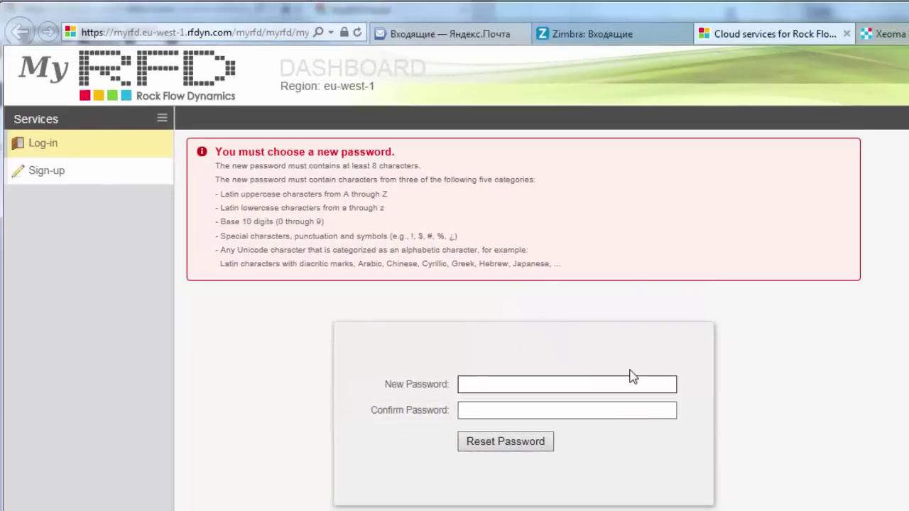
# Set and confirm the new account password to reach the eu-west-1 dashboard
pyautogui.write('**********')
pyautogui.press('Tab')
pyautogui.write('**********')
pyautogui.click(485, 442)
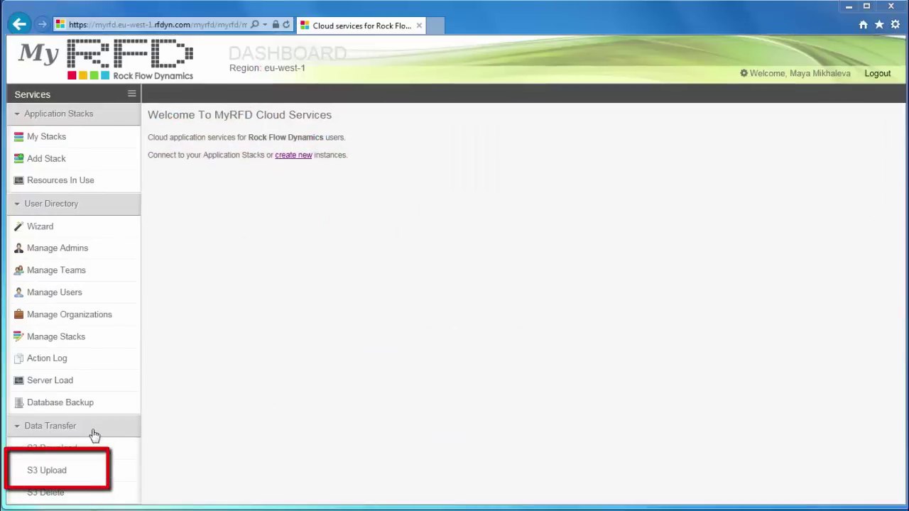
# Upload AHM-test.zip to the Admins team's S3 bucket and bring up the Add Stack form
pyautogui.click(74, 473)
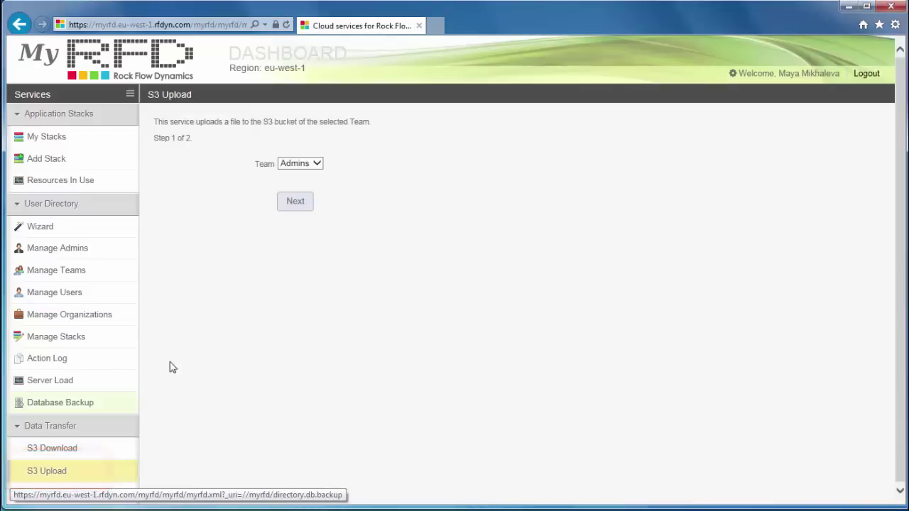
pyautogui.click(301, 206)
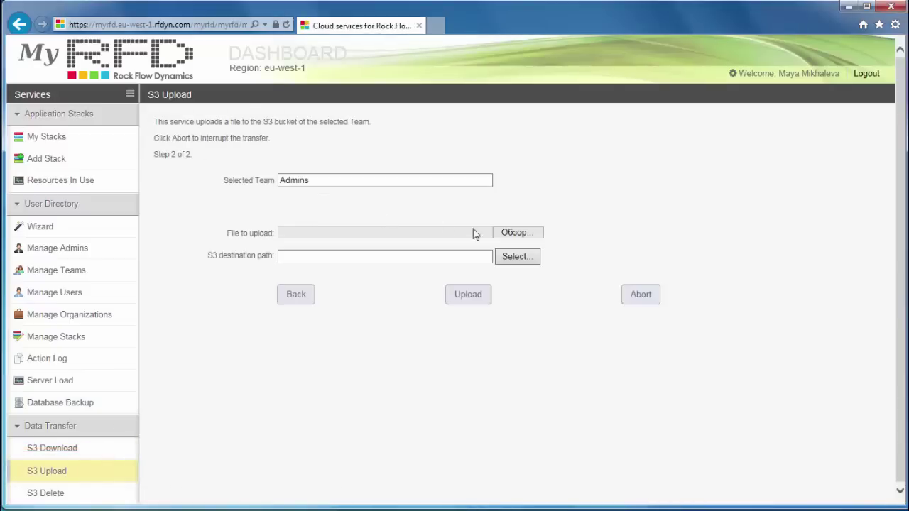
pyautogui.click(521, 238)
pyautogui.click(244, 104)
pyautogui.press('Return')
pyautogui.click(470, 297)
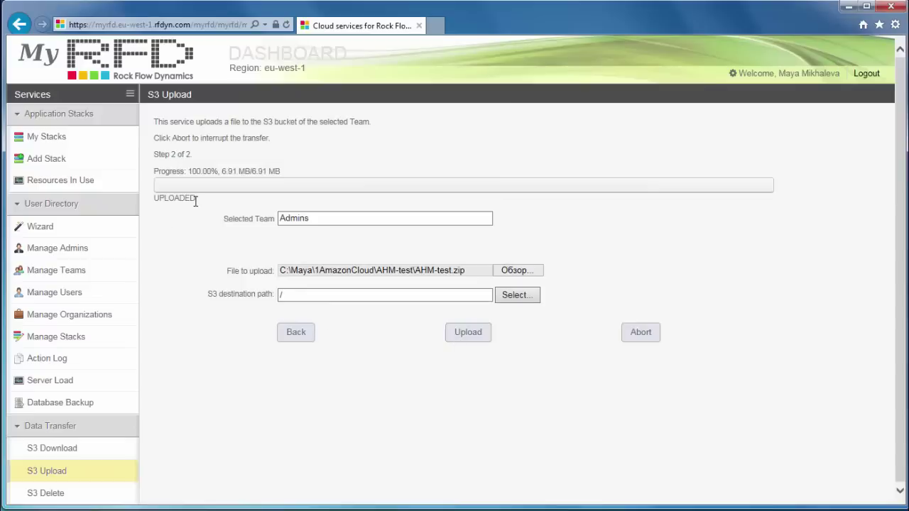
pyautogui.click(71, 160)
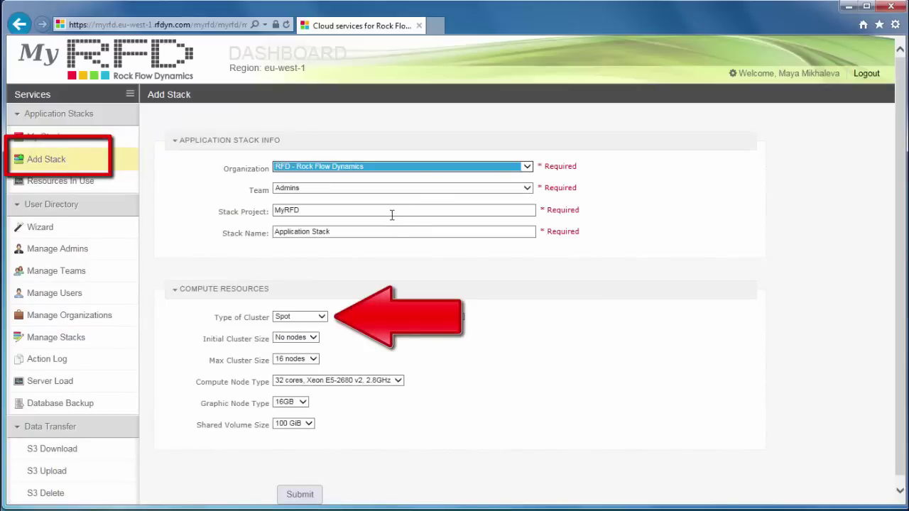
# Make the cluster On Demand with 4 initial nodes, keeping 32-core Xeon nodes and 100 GiB volume
pyautogui.click(323, 316)
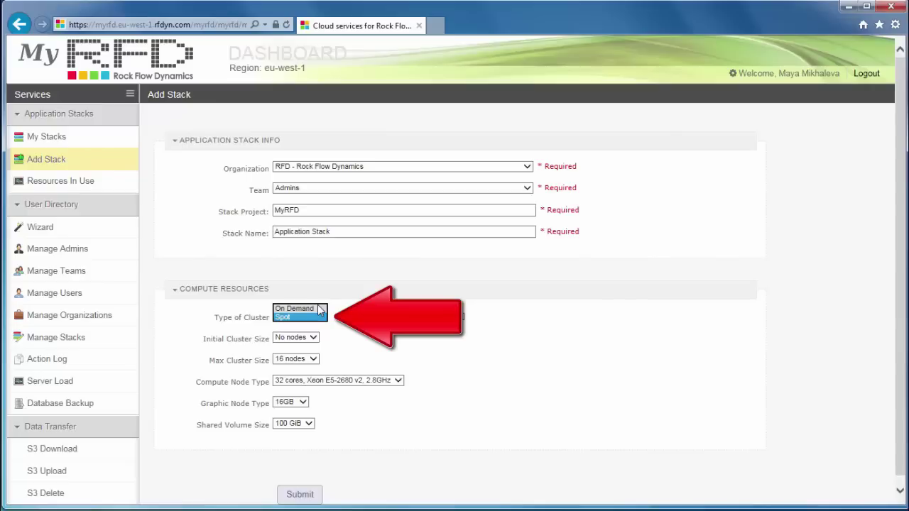
pyautogui.click(319, 309)
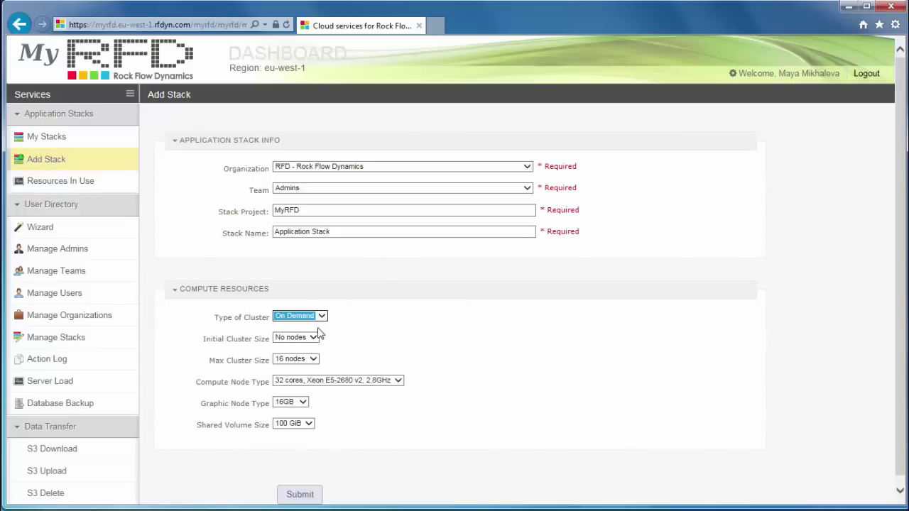
pyautogui.click(316, 337)
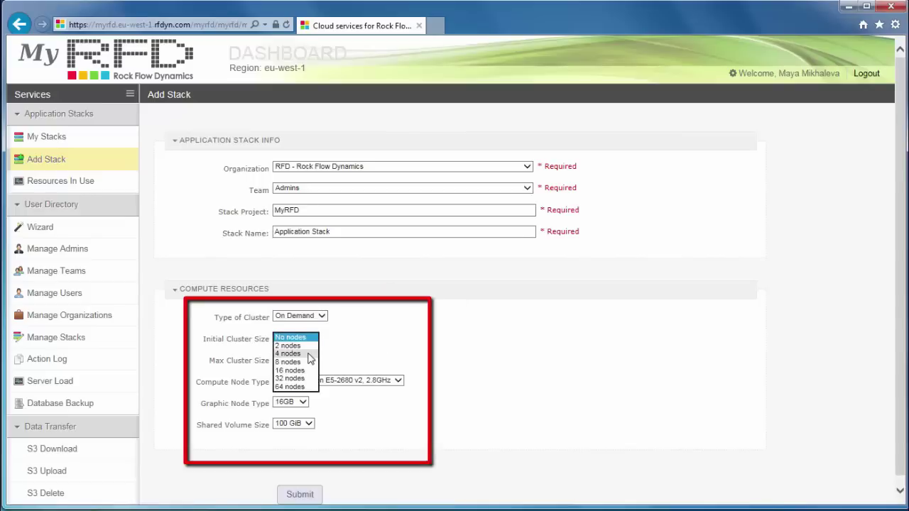
pyautogui.click(308, 353)
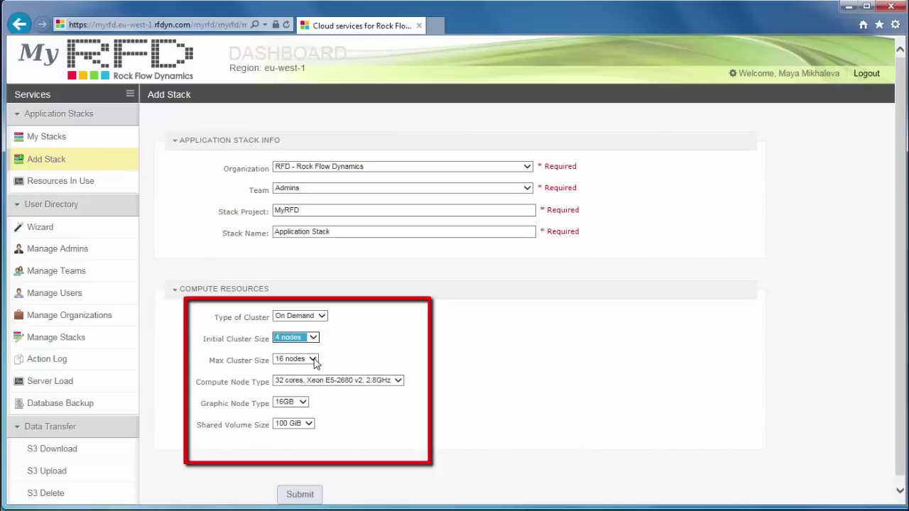
pyautogui.click(400, 382)
pyautogui.click(400, 382)
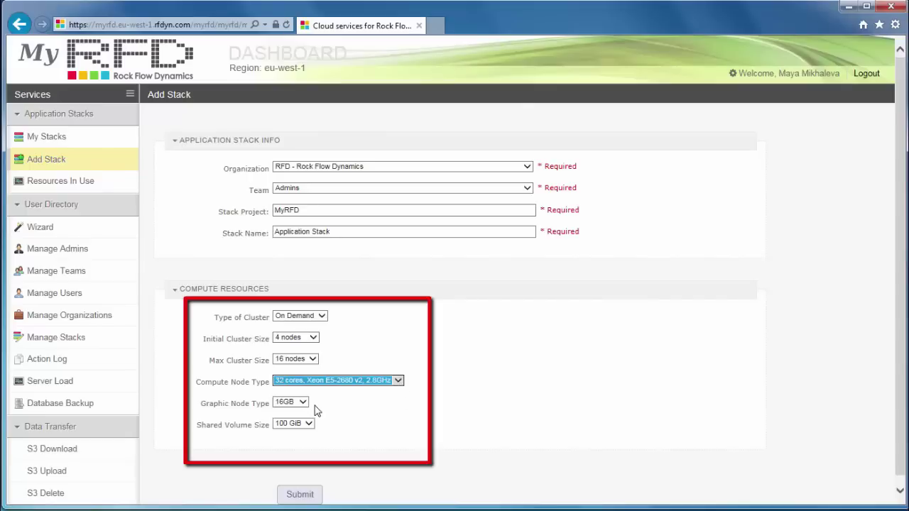
pyautogui.click(310, 424)
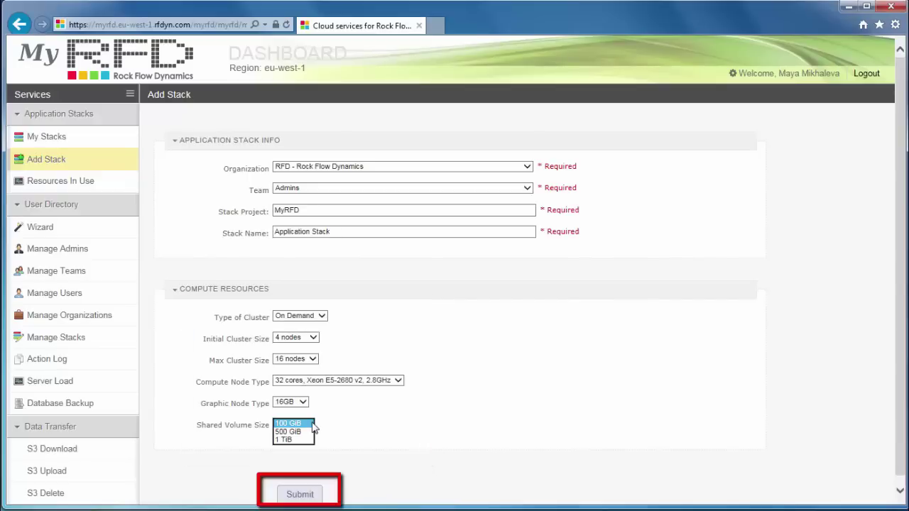
pyautogui.click(313, 425)
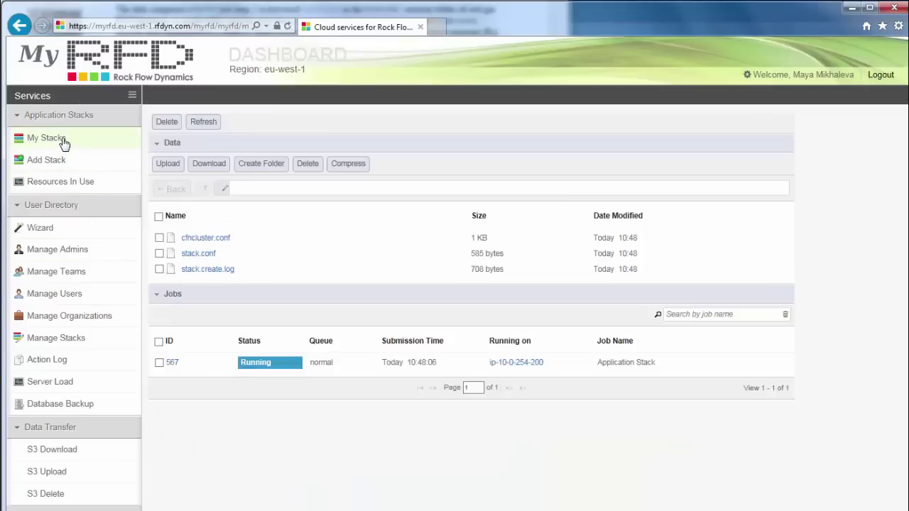
# Refresh My Stacks until the Application Stack shows Ready, then open its service page
pyautogui.click(47, 139)
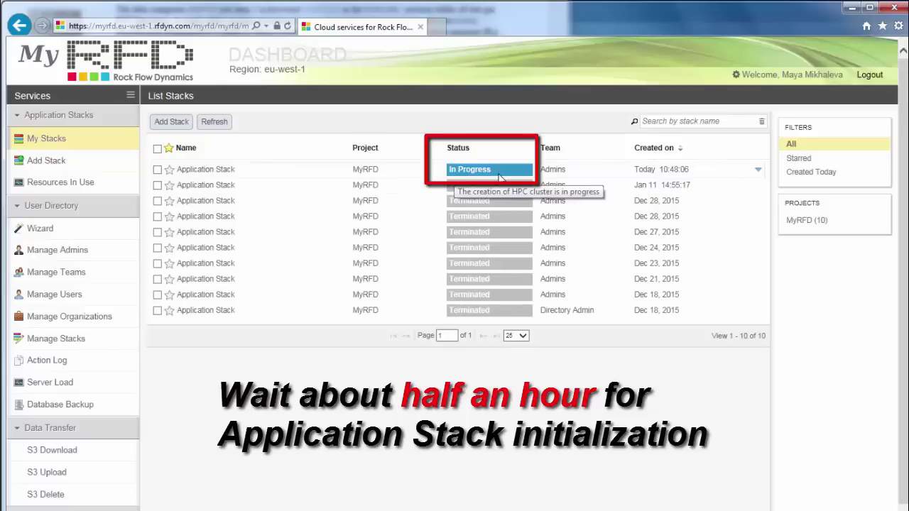
pyautogui.click(216, 124)
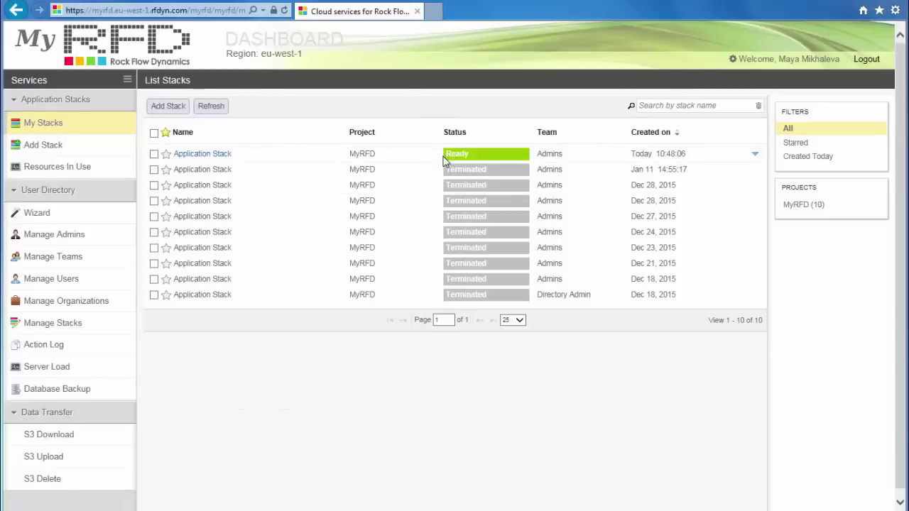
pyautogui.click(220, 156)
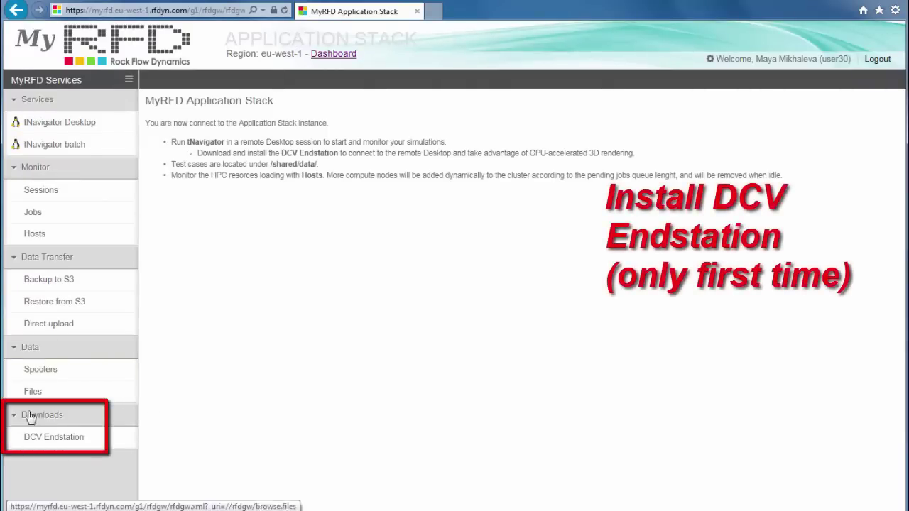
# Restore AHM-test.zip from S3 into /shared/data with Unpack archive enabled
pyautogui.click(49, 438)
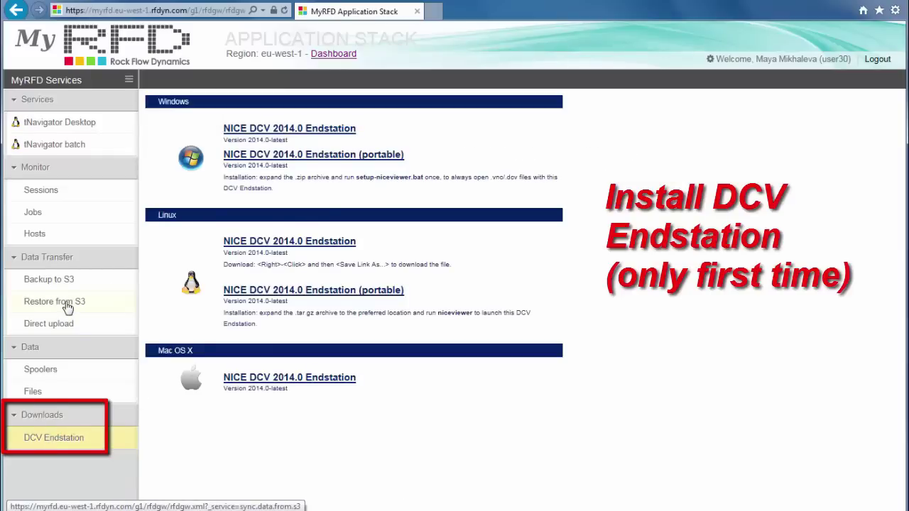
pyautogui.click(68, 304)
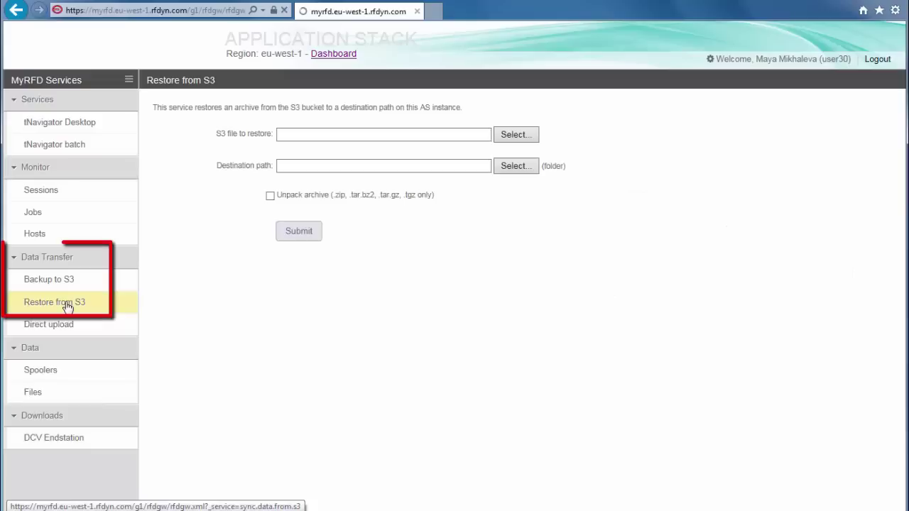
pyautogui.click(524, 139)
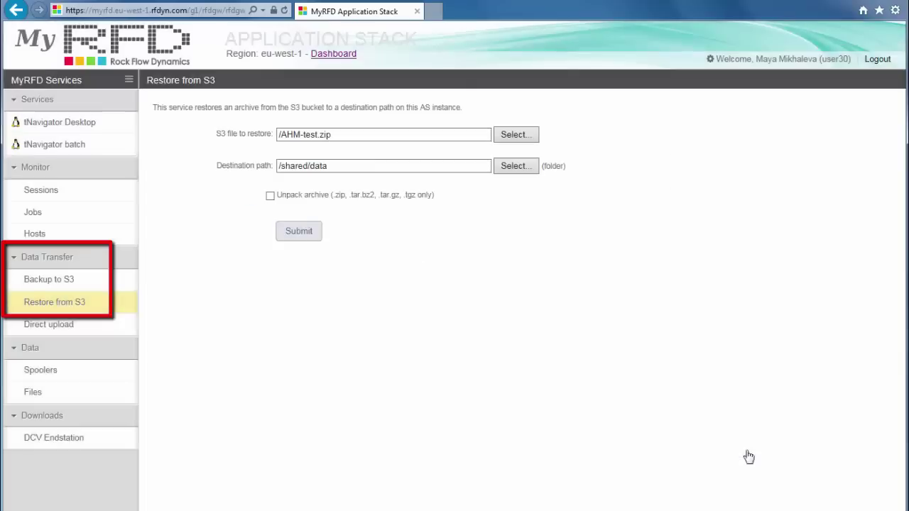
pyautogui.click(270, 195)
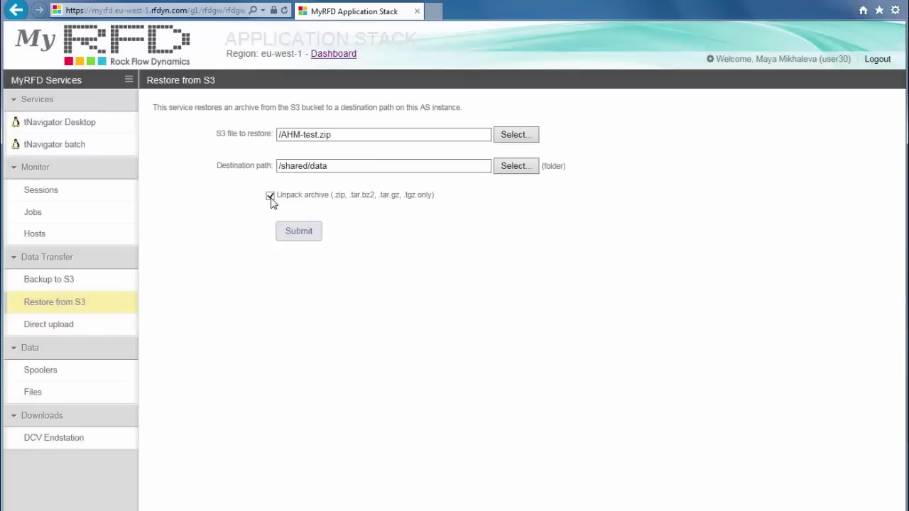
pyautogui.click(300, 233)
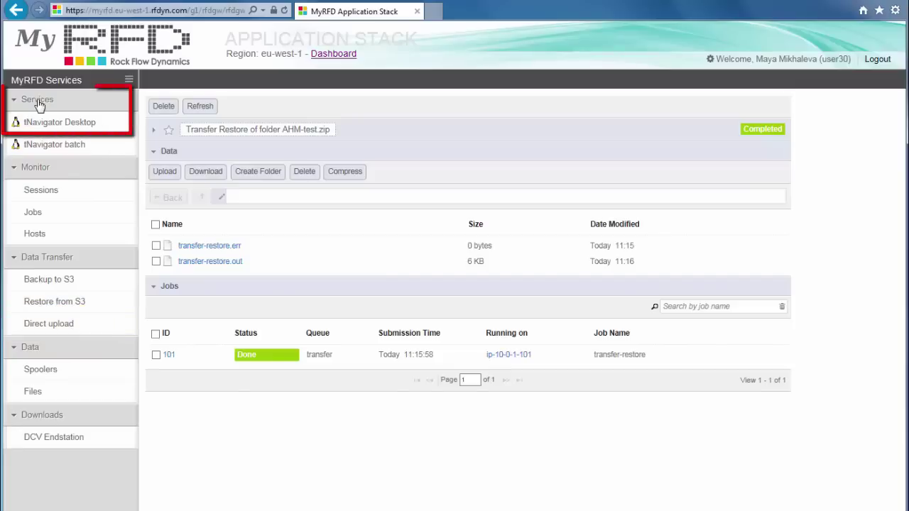
# Launch a tNavigator Desktop session at fullscreen single-monitor resolution
pyautogui.click(44, 122)
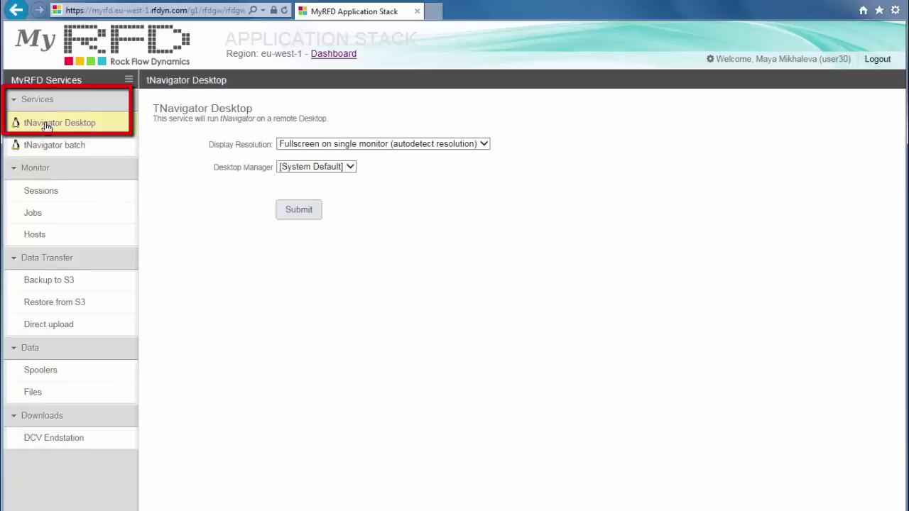
pyautogui.click(486, 146)
pyautogui.click(487, 147)
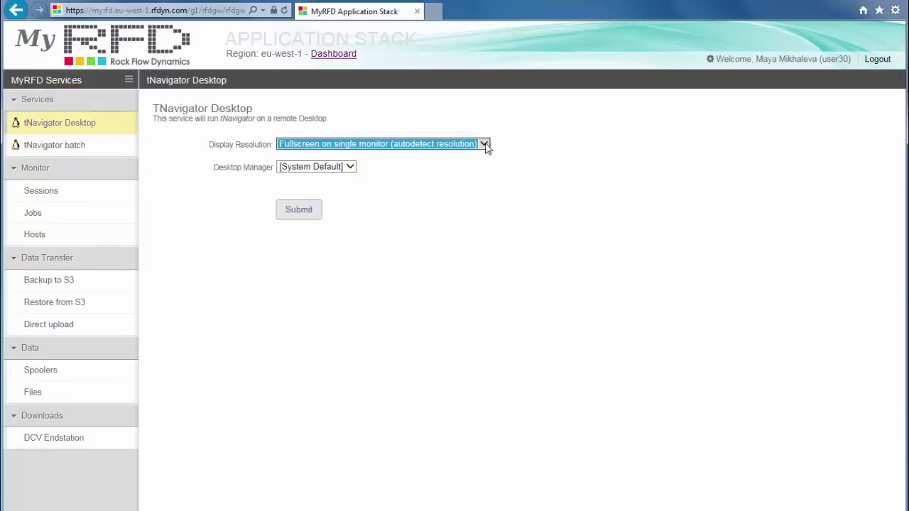
pyautogui.click(300, 211)
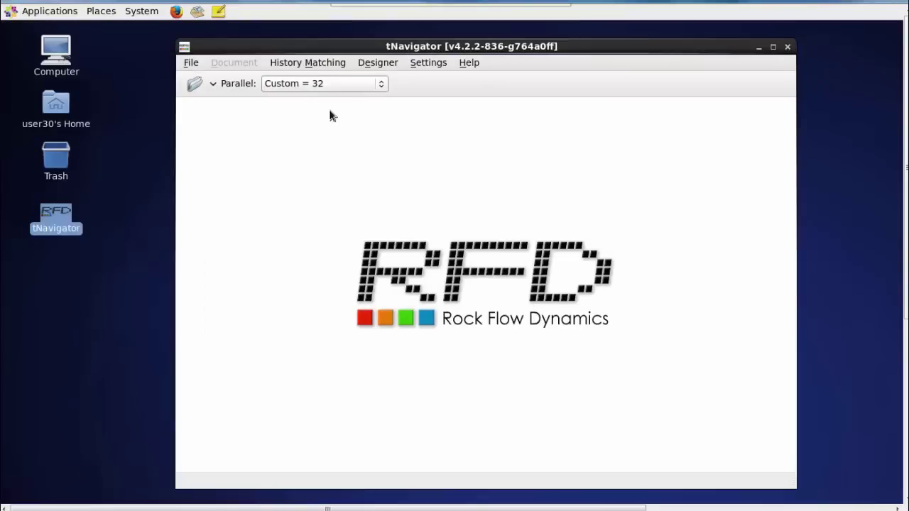
# Open AHM-test.data from the shared data folder and view the reservoir in 3D
pyautogui.click(191, 62)
pyautogui.click(199, 78)
pyautogui.doubleClick(361, 154)
pyautogui.click(380, 197)
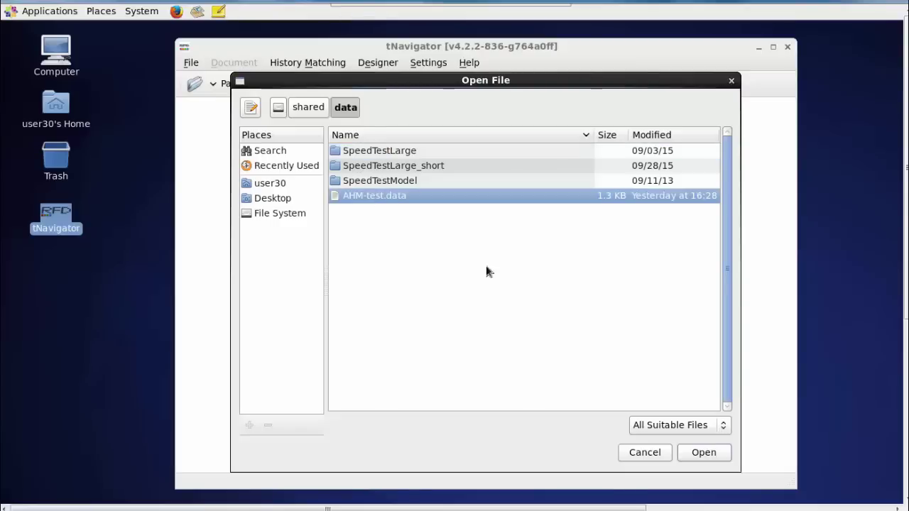
pyautogui.click(699, 453)
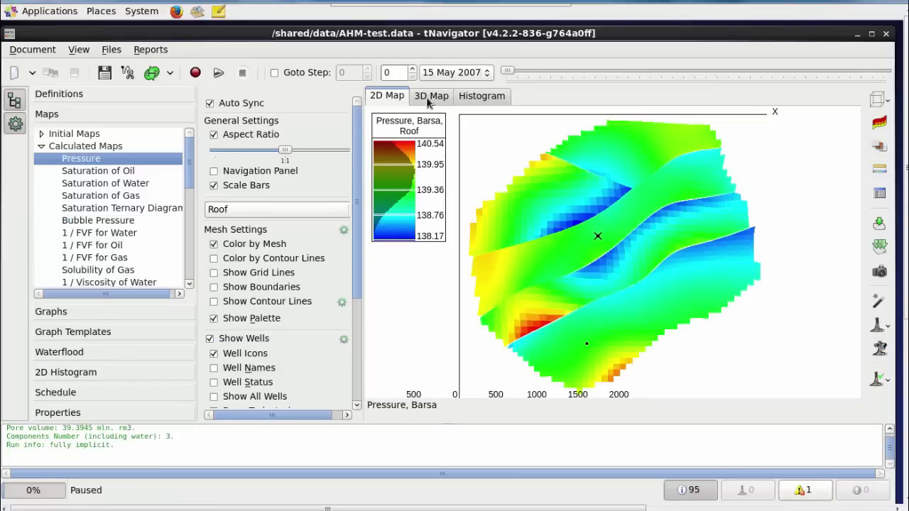
pyautogui.click(431, 97)
pyautogui.moveTo(538, 242); pyautogui.dragTo(615, 266)
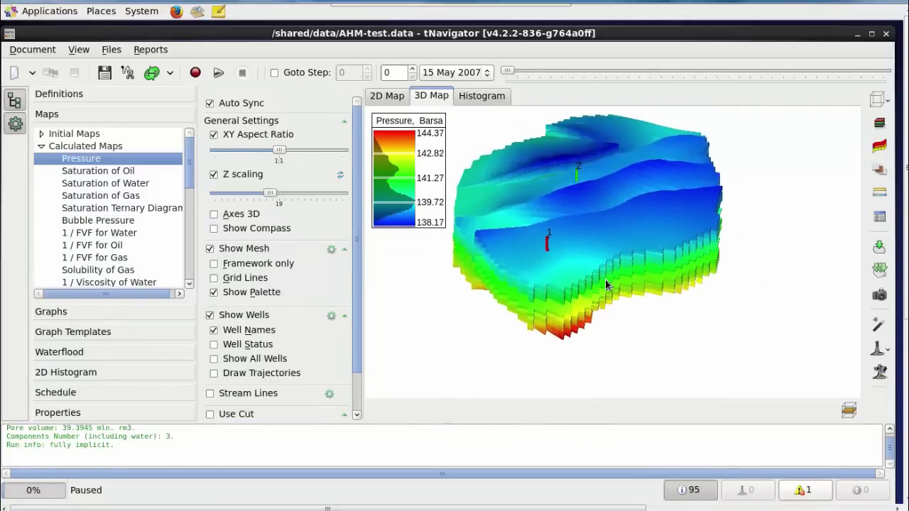
# Convert the relative permeabilities to Corey correlations and reload the model
pyautogui.click(39, 51)
pyautogui.moveTo(59, 159)
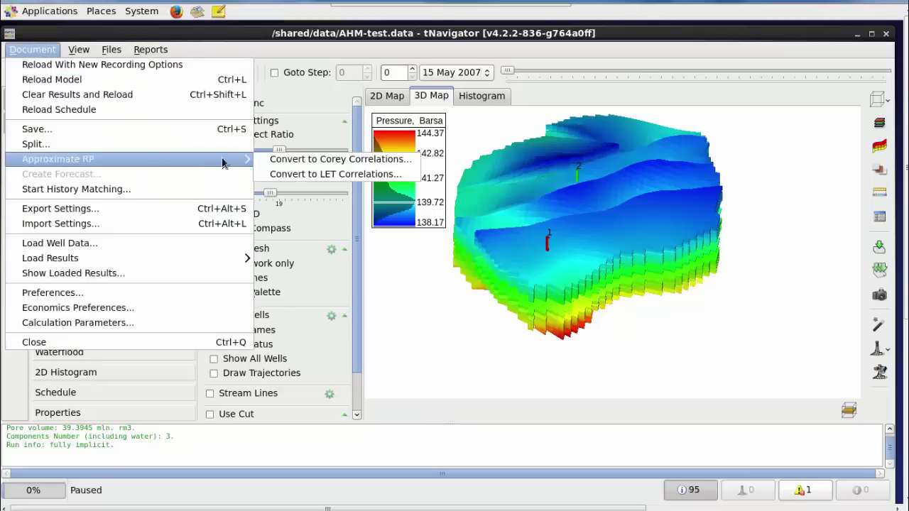
pyautogui.click(320, 159)
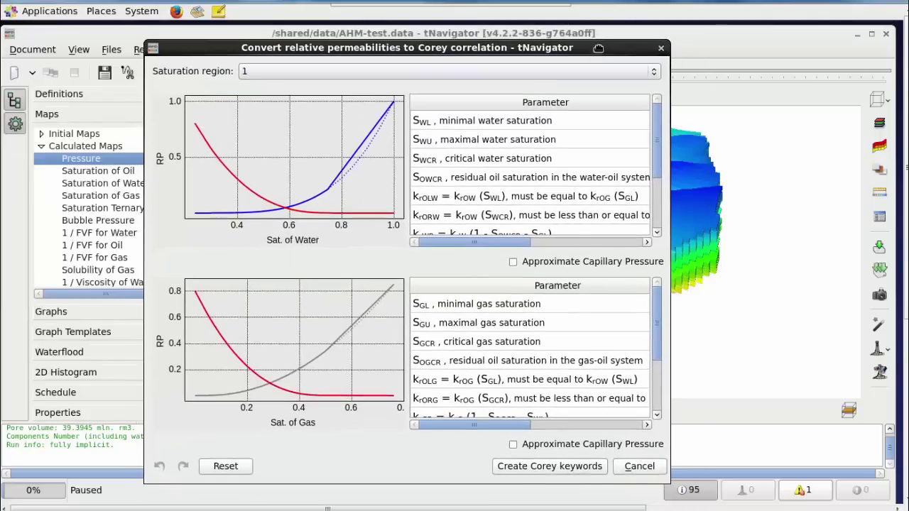
pyautogui.click(543, 462)
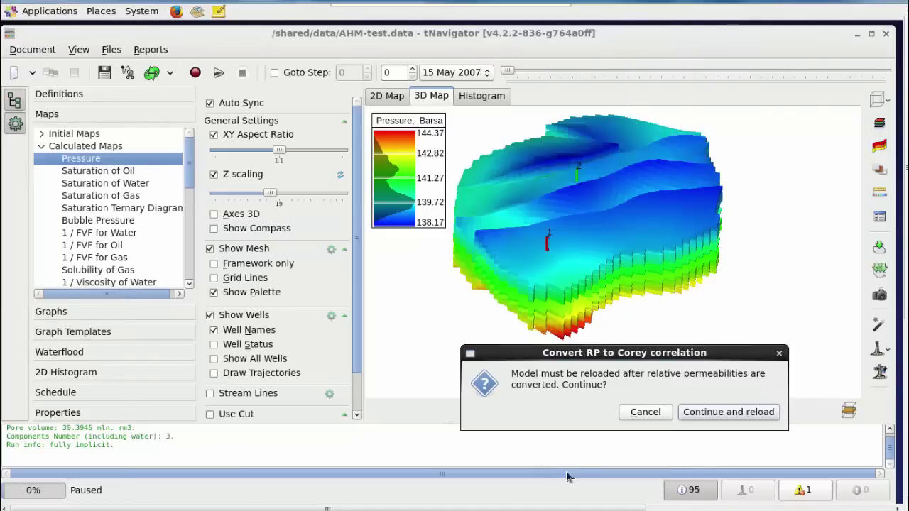
pyautogui.click(729, 412)
# Review the RP Gas-Oil table, then show the 3D pressure map
pyautogui.click(78, 412)
pyautogui.click(106, 304)
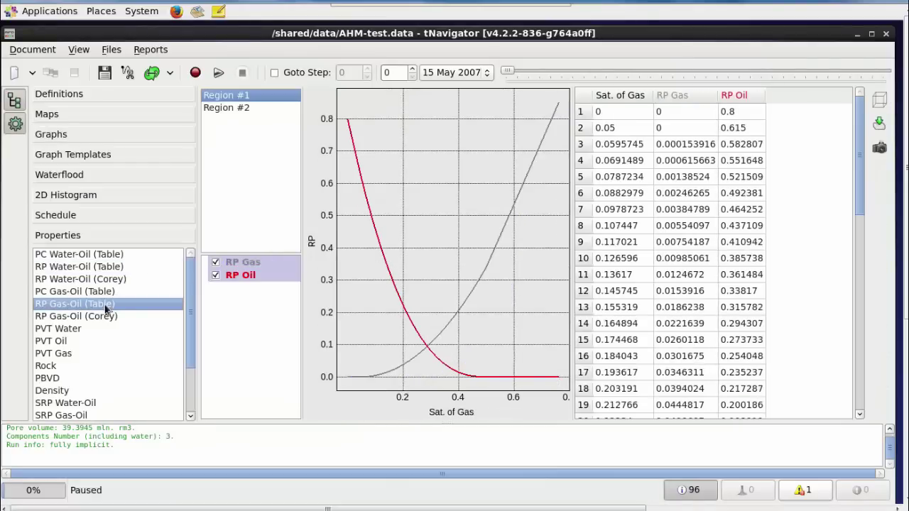
pyautogui.click(60, 115)
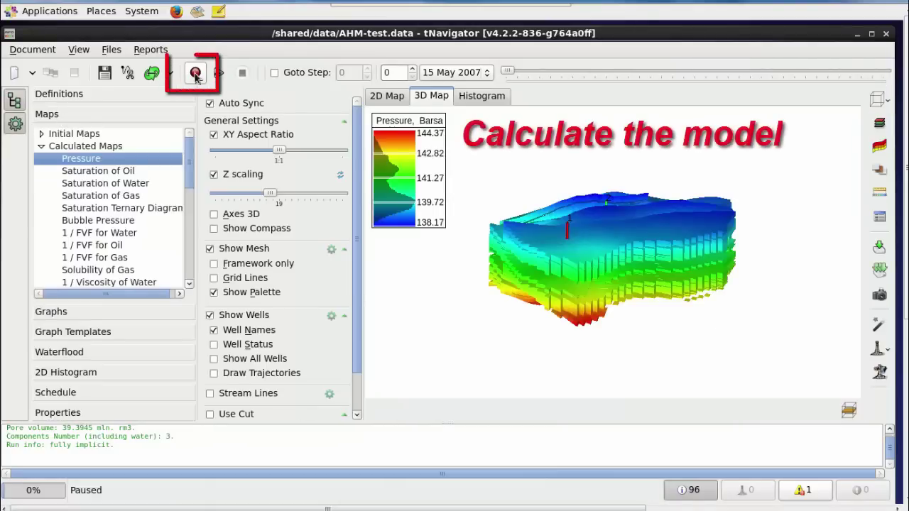
# Run the base simulation through January 2016 and plot FIELD totals against history
pyautogui.click(195, 73)
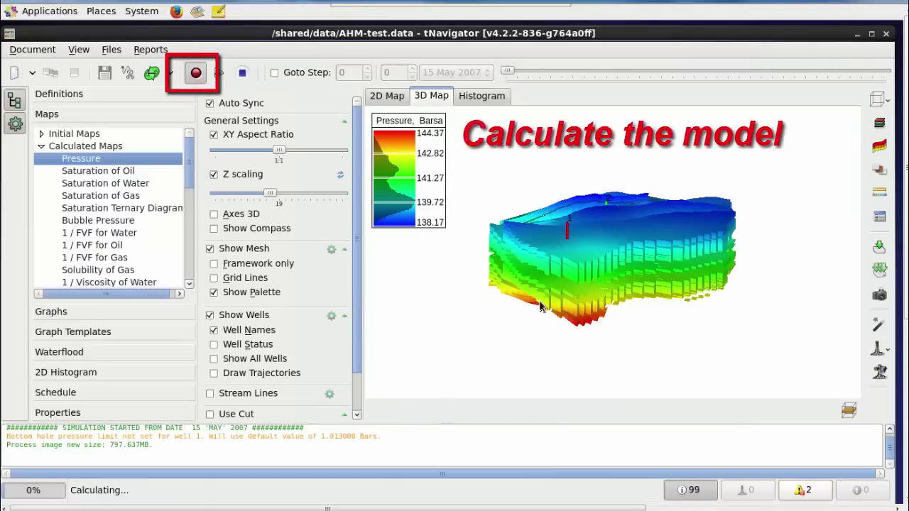
pyautogui.moveTo(542, 311)
pyautogui.mouseDown()
pyautogui.moveTo(556, 276)
pyautogui.moveTo(562, 294)
pyautogui.moveTo(586, 245)
pyautogui.mouseUp()
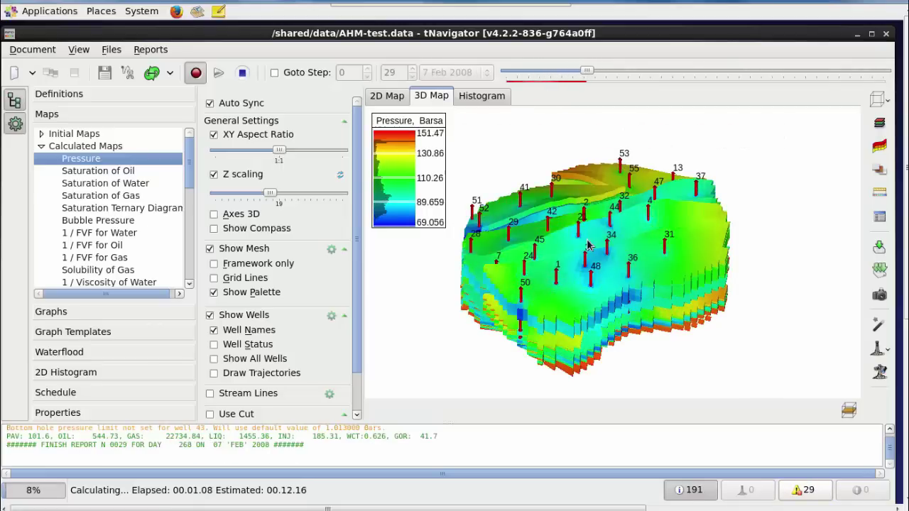
pyautogui.click(51, 311)
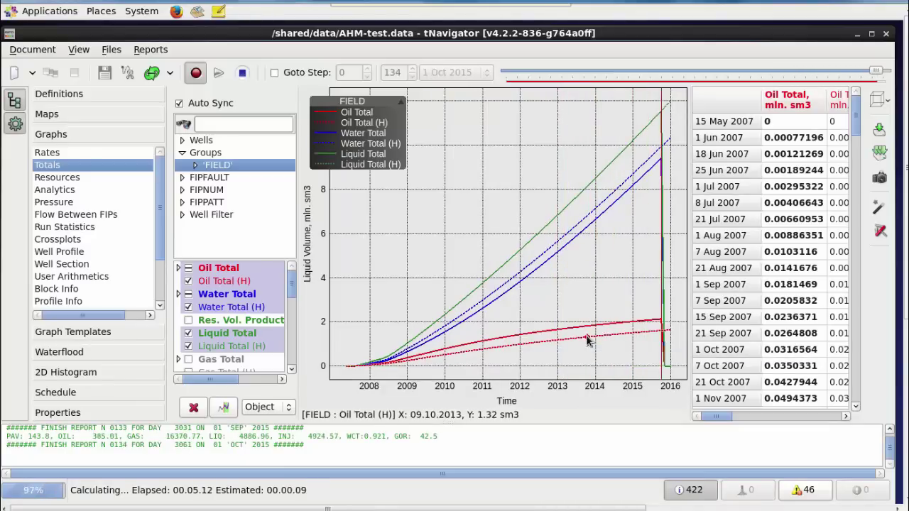
# Start history matching with variables S_WCR_SATREG_1, K_RORW_SATREG_1 and K_RORW_SATREG_2
pyautogui.click(30, 51)
pyautogui.click(64, 190)
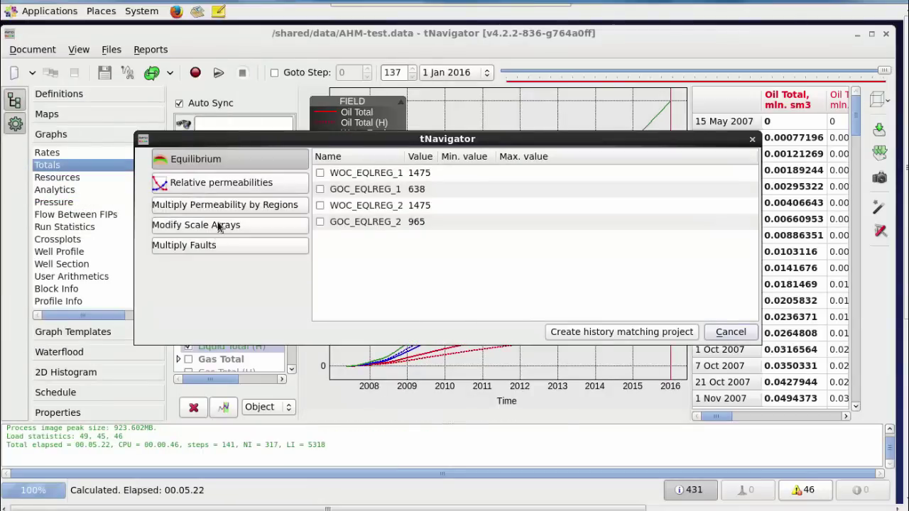
pyautogui.click(247, 184)
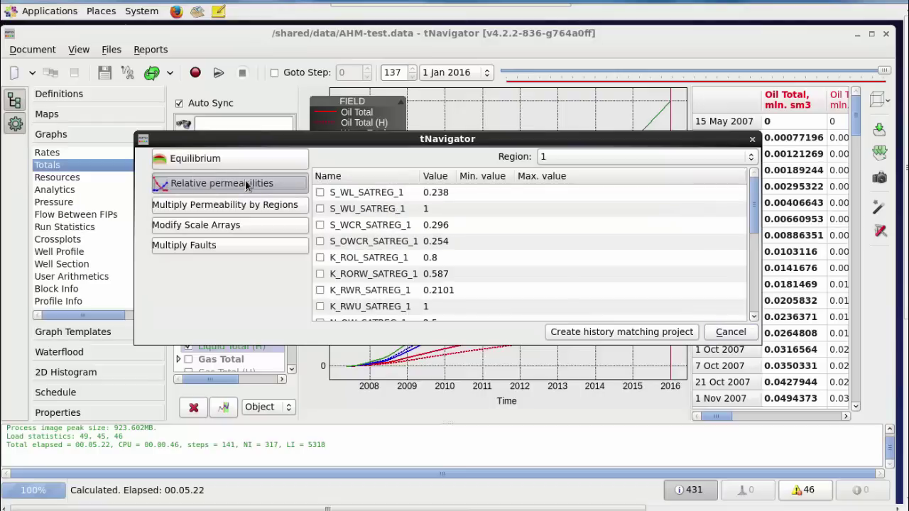
pyautogui.click(321, 225)
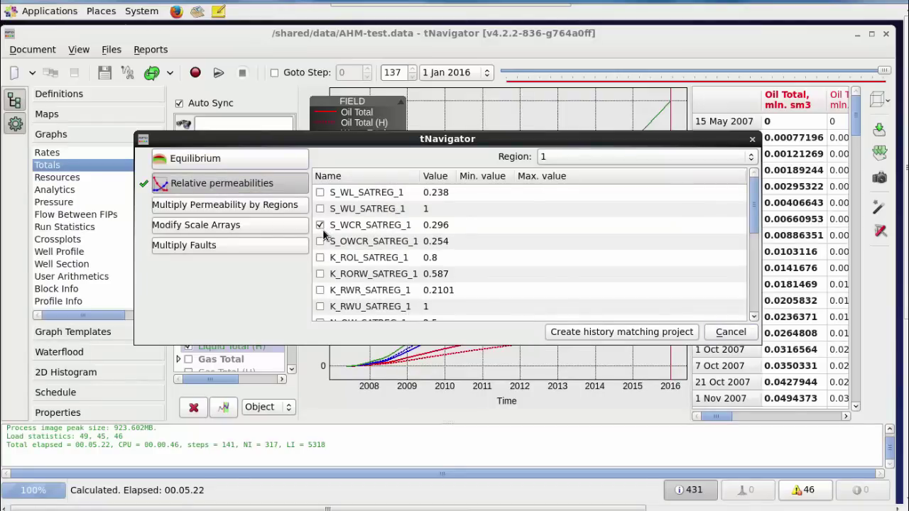
pyautogui.click(320, 274)
pyautogui.click(653, 157)
pyautogui.click(582, 174)
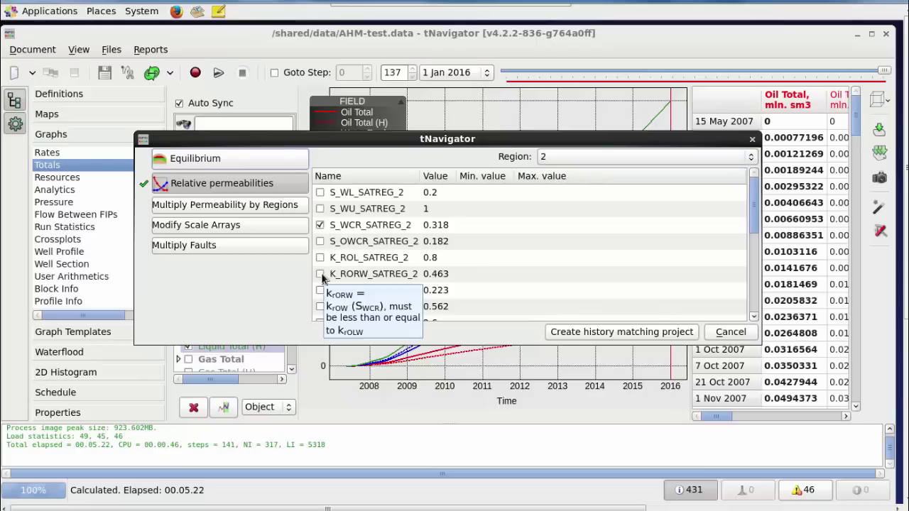
pyautogui.click(321, 274)
# Add FIPFAULT multipliers M_FAULT_2–5 and M_FAULT22–24, then create project AHM-test.hmp
pyautogui.click(256, 204)
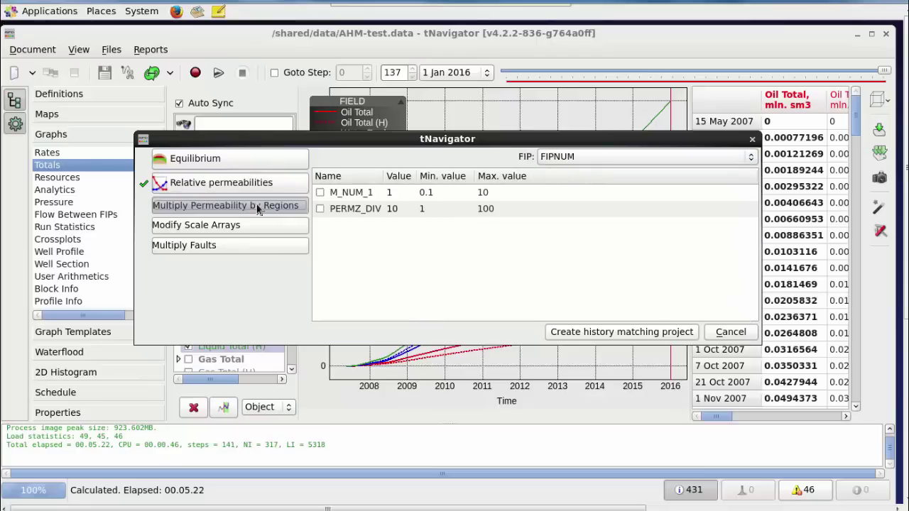
pyautogui.click(574, 157)
pyautogui.click(574, 134)
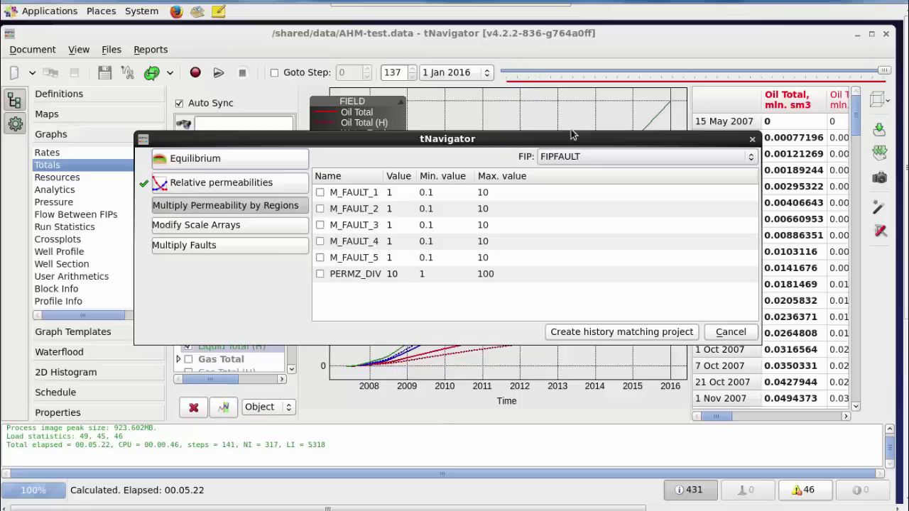
pyautogui.click(320, 209)
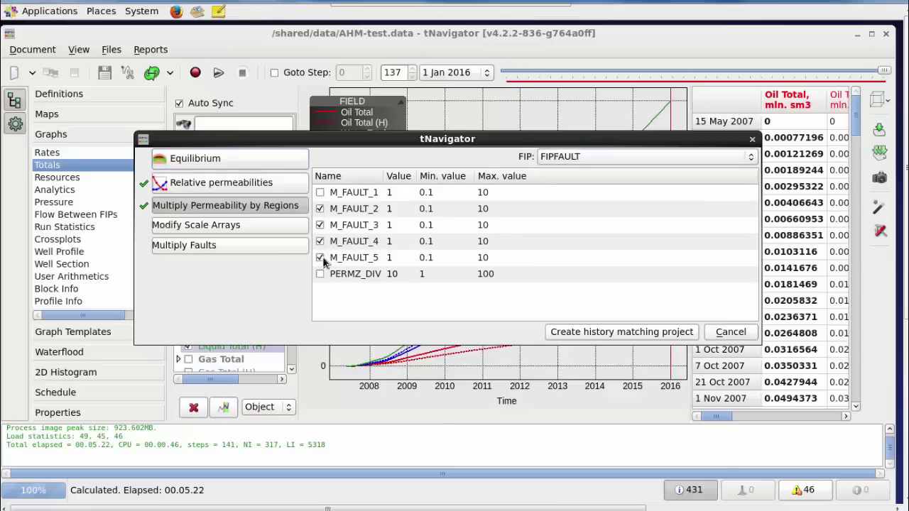
pyautogui.click(220, 246)
pyautogui.click(320, 189)
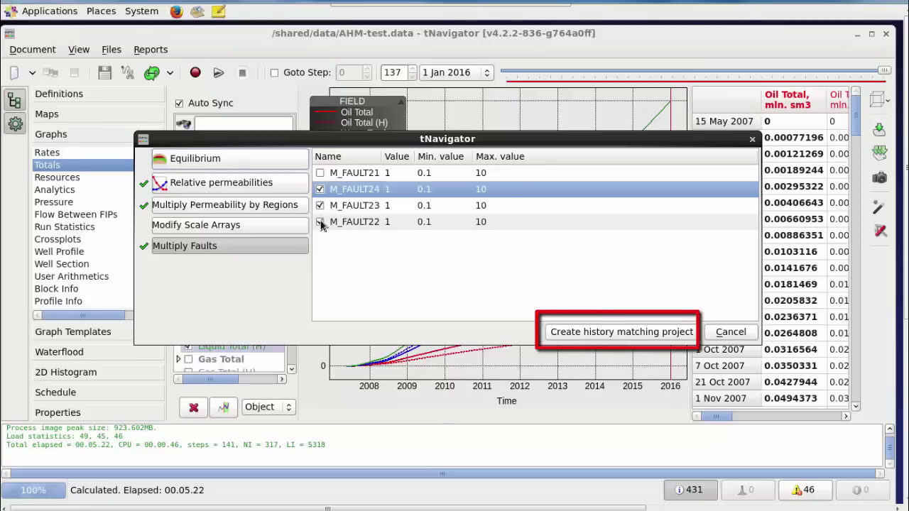
pyautogui.click(582, 336)
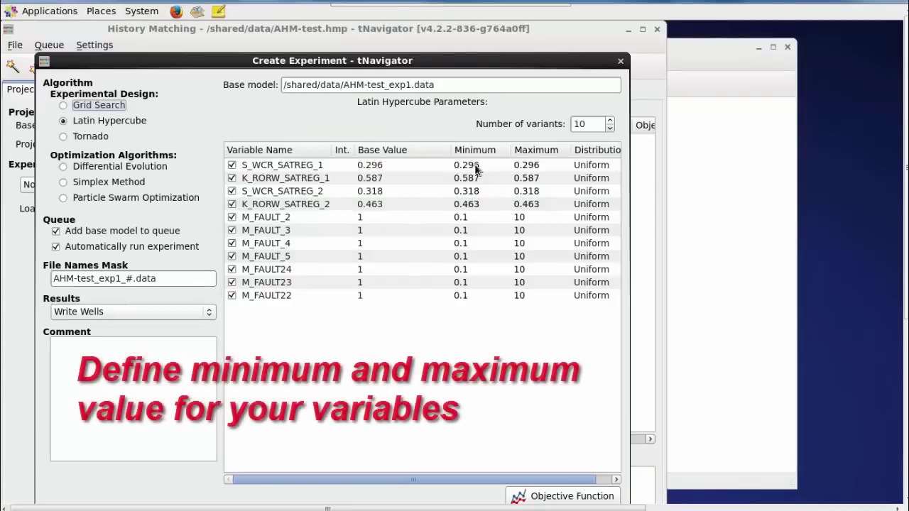
# Set region 1 limits: S_WCR_SATREG_1 0.238–0.4 and K_RORW_SATREG_1 0.3–0.8
pyautogui.write('0.238')
pyautogui.doubleClick(549, 170)
pyautogui.write('0.4')
pyautogui.doubleClick(463, 179)
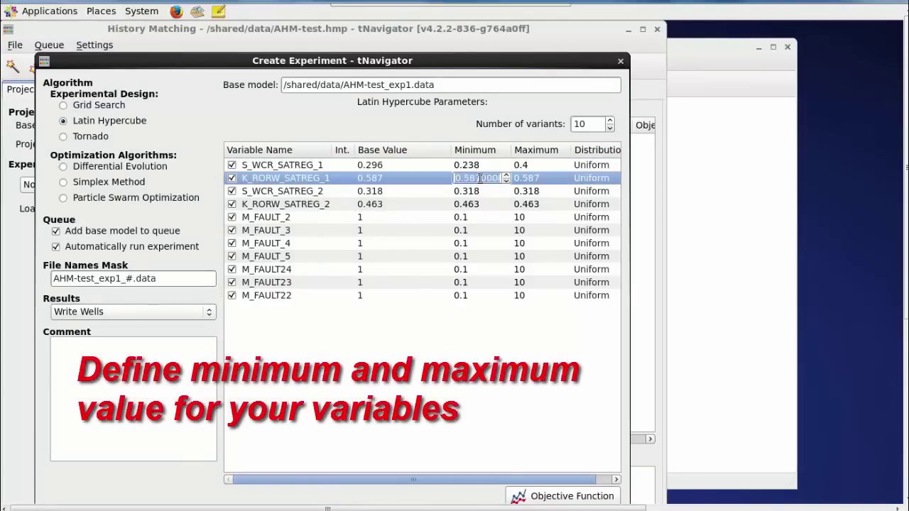
pyautogui.doubleClick(547, 180)
pyautogui.write('0.80000')
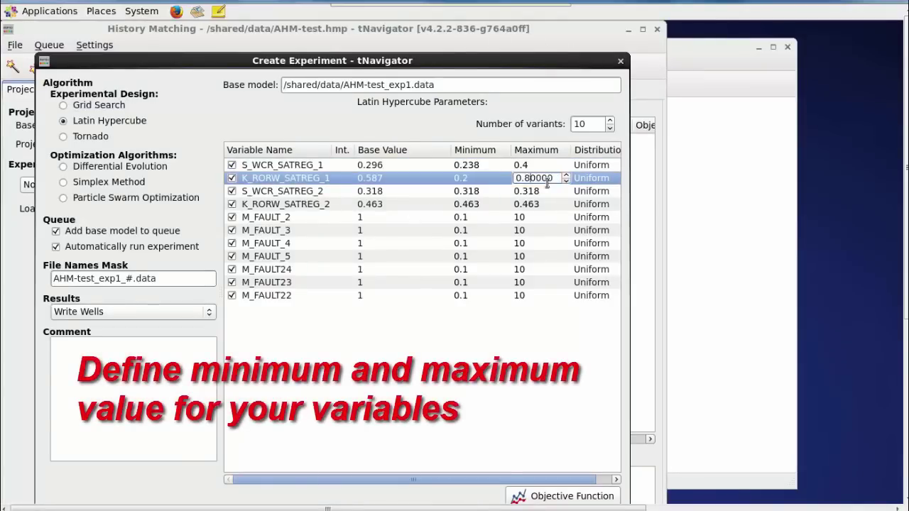
# Set region 2 limits: S_WCR_SATREG_2 0.2–0.4 and K_RORW_SATREG_2 up to 0.8
pyautogui.doubleClick(465, 178)
pyautogui.write('0.3')
pyautogui.write('0.2')
pyautogui.doubleClick(537, 191)
pyautogui.write('0.4')
pyautogui.doubleClick(465, 204)
pyautogui.write('0.3')
pyautogui.doubleClick(537, 204)
pyautogui.write('0.8')
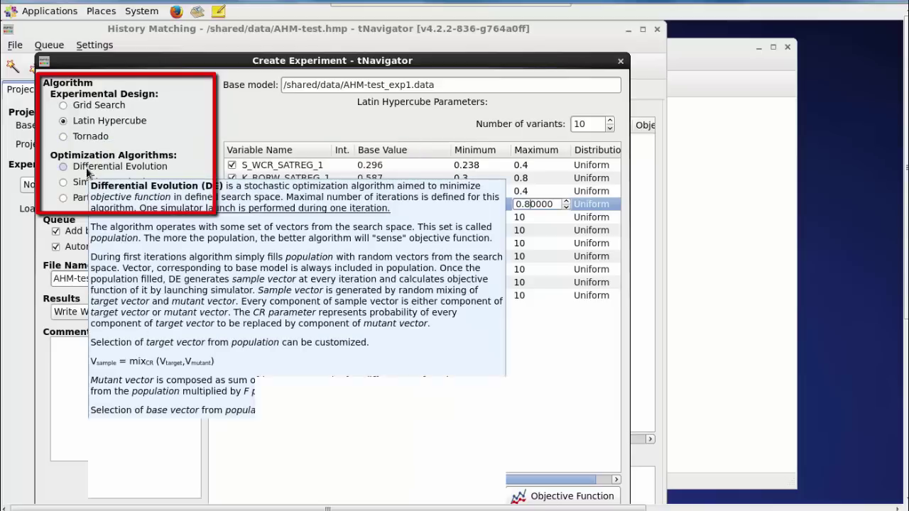
pyautogui.moveTo(135, 197)
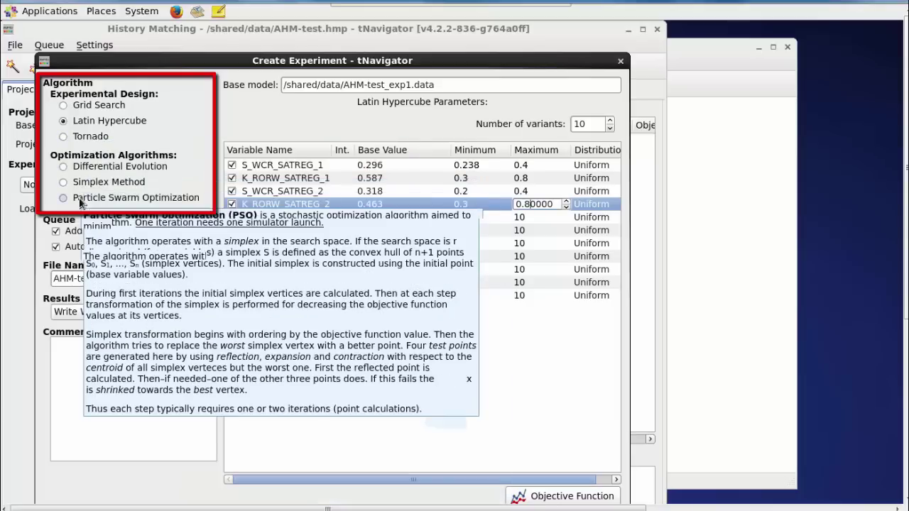
# Use Particle Swarm Optimization with an all-wells oil and water rate objective, normalized by objects and parameters
pyautogui.click(63, 199)
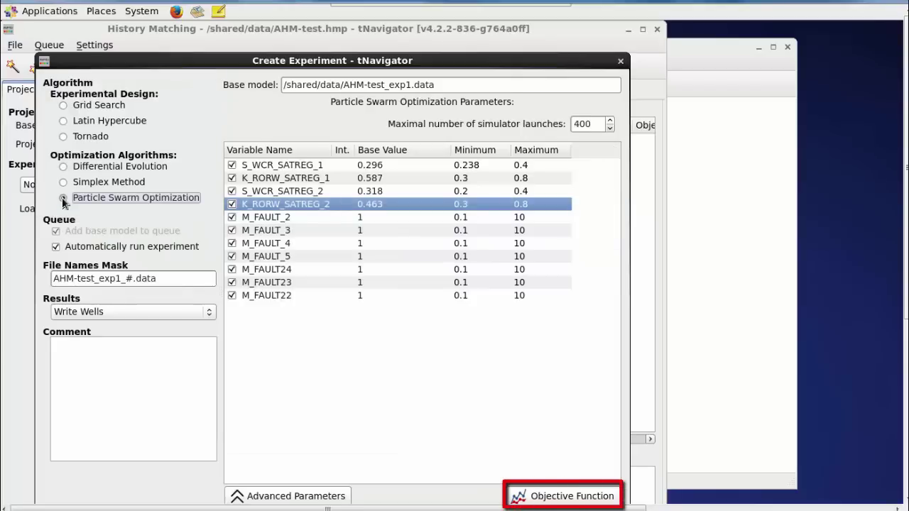
pyautogui.click(554, 497)
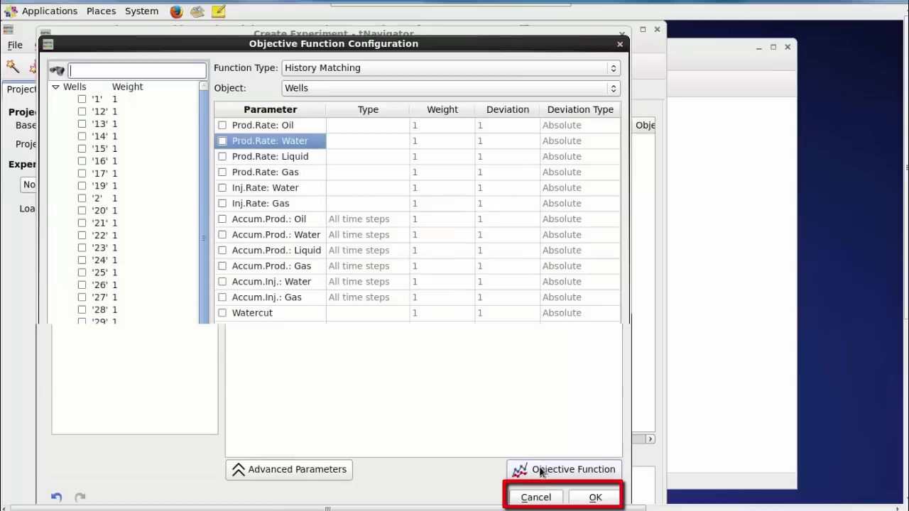
pyautogui.rightClick(107, 107)
pyautogui.click(117, 110)
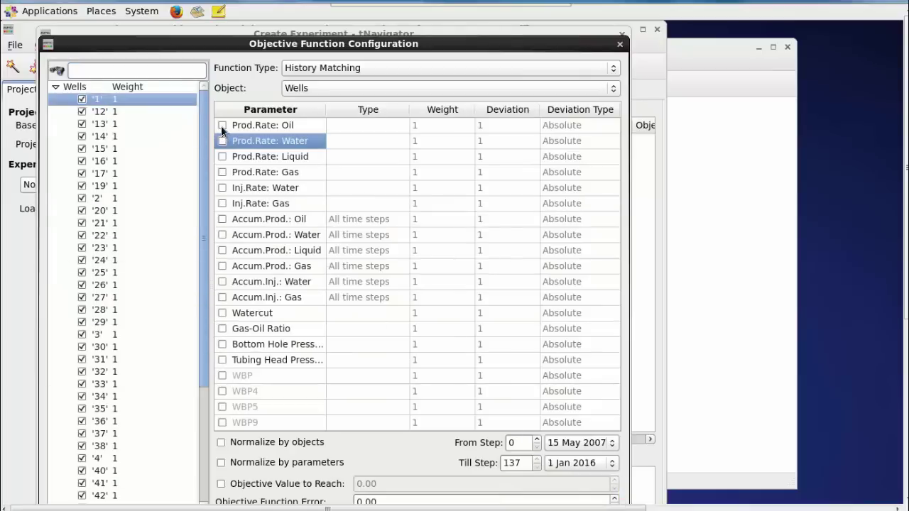
pyautogui.click(222, 126)
pyautogui.click(222, 141)
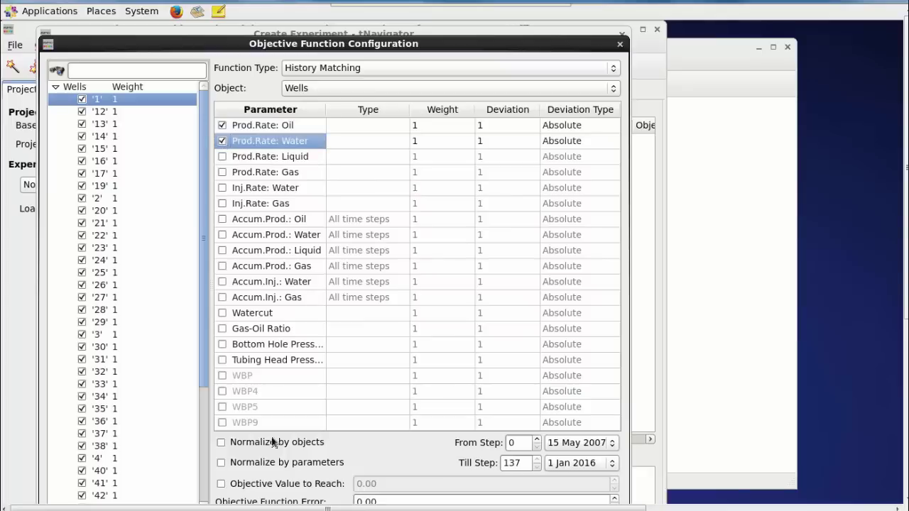
pyautogui.click(221, 442)
pyautogui.click(221, 462)
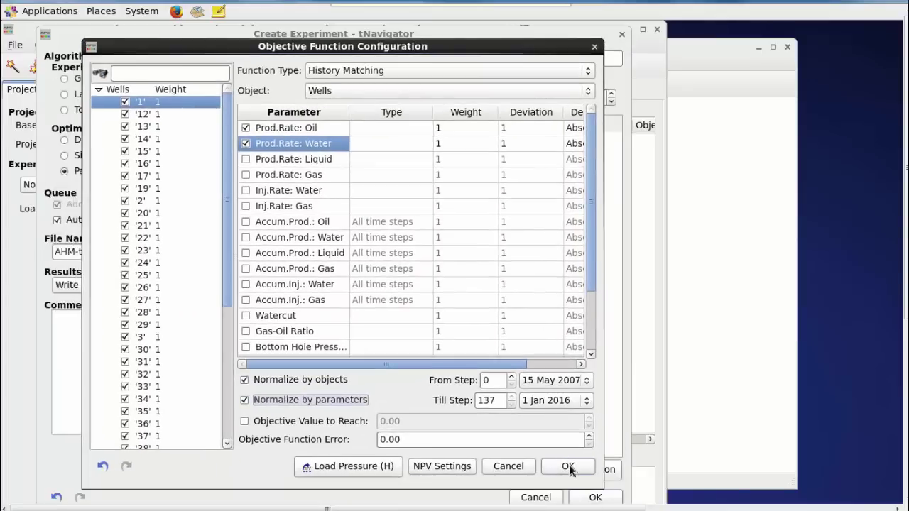
pyautogui.click(568, 466)
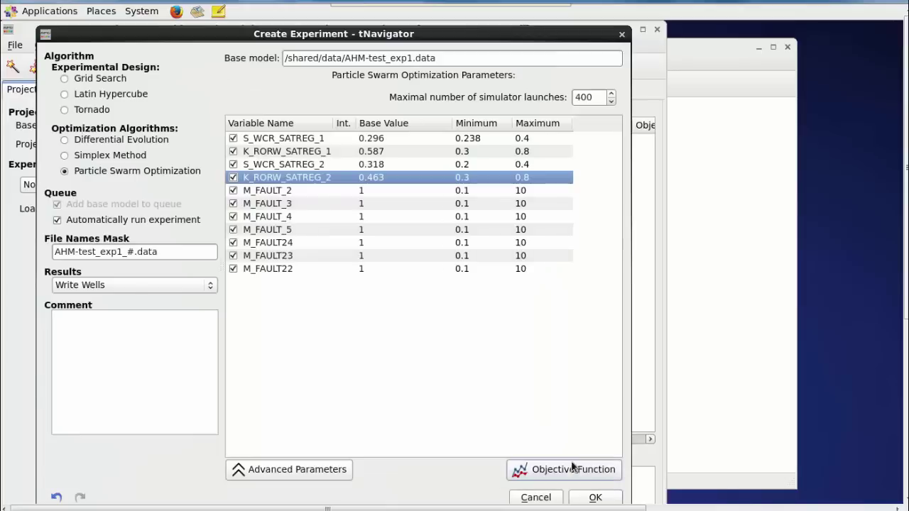
# Launch the experiment and view the Results once the first four variants are calculated
pyautogui.click(83, 90)
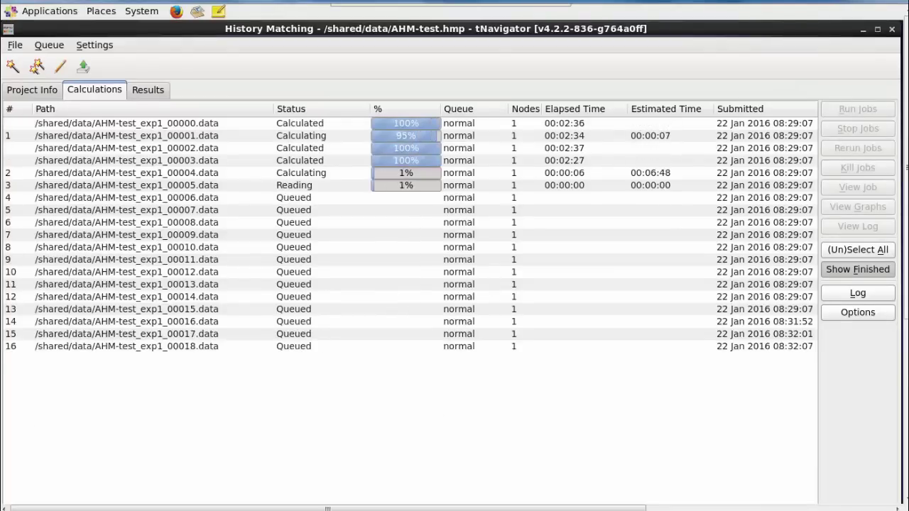
pyautogui.click(141, 91)
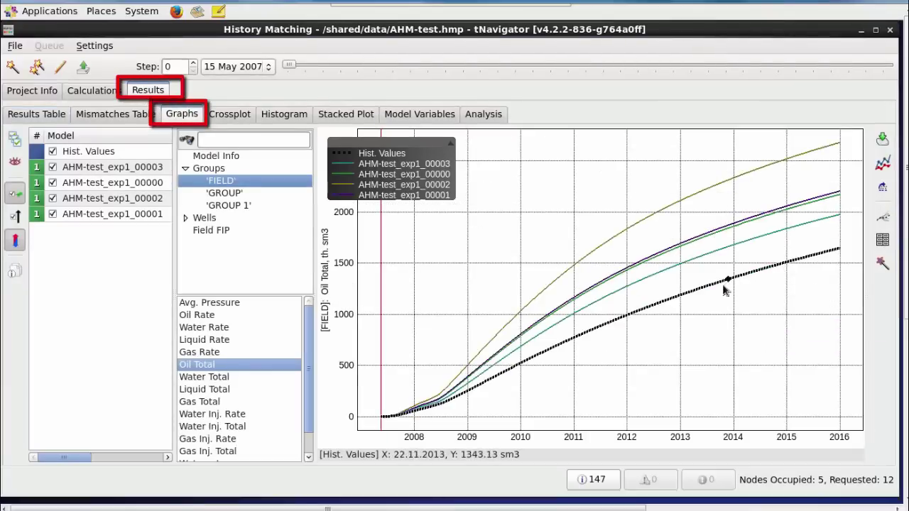
pyautogui.moveTo(691, 305)
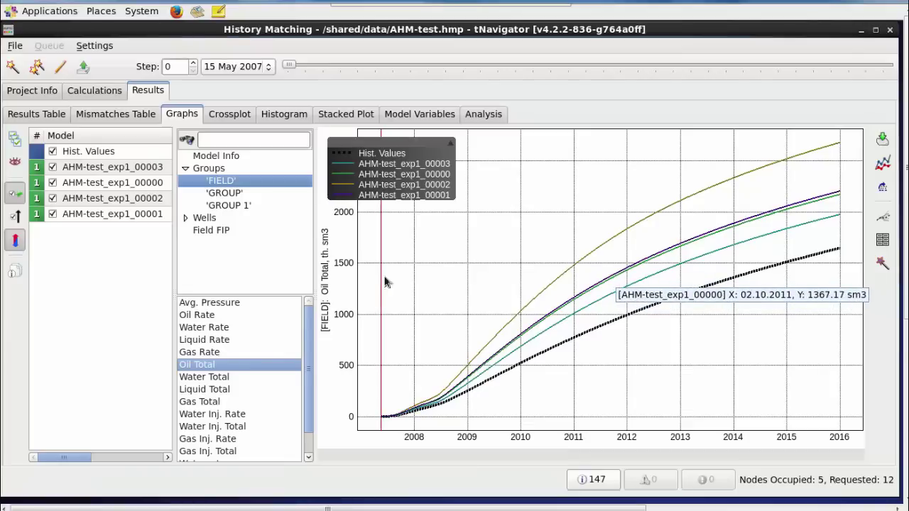
# Plot field water total for all variants, then well 31's oil rate
pyautogui.click(222, 382)
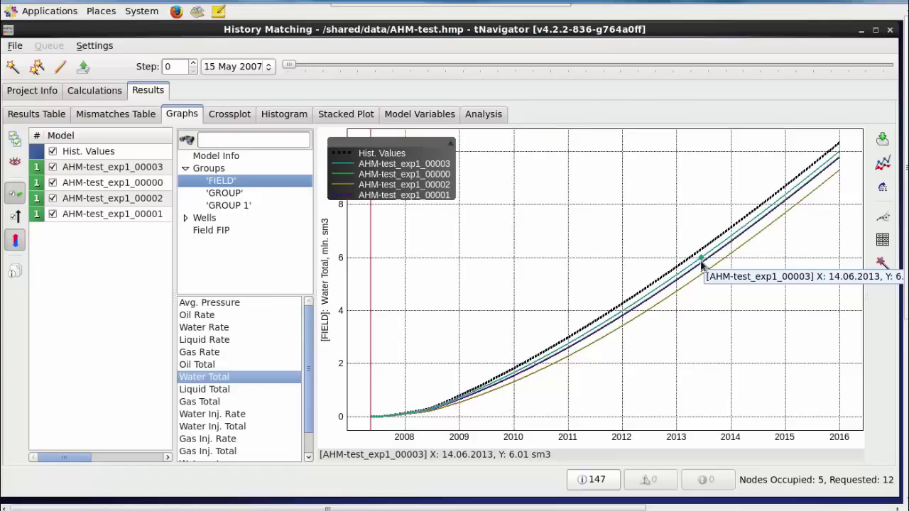
pyautogui.click(186, 220)
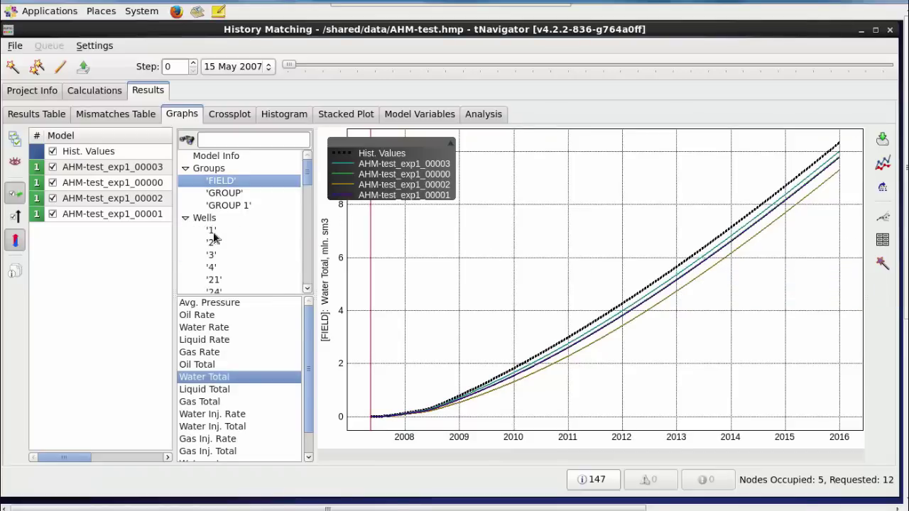
pyautogui.click(220, 255)
pyautogui.scroll(-2, 221, 249)
pyautogui.click(213, 254)
pyautogui.click(203, 304)
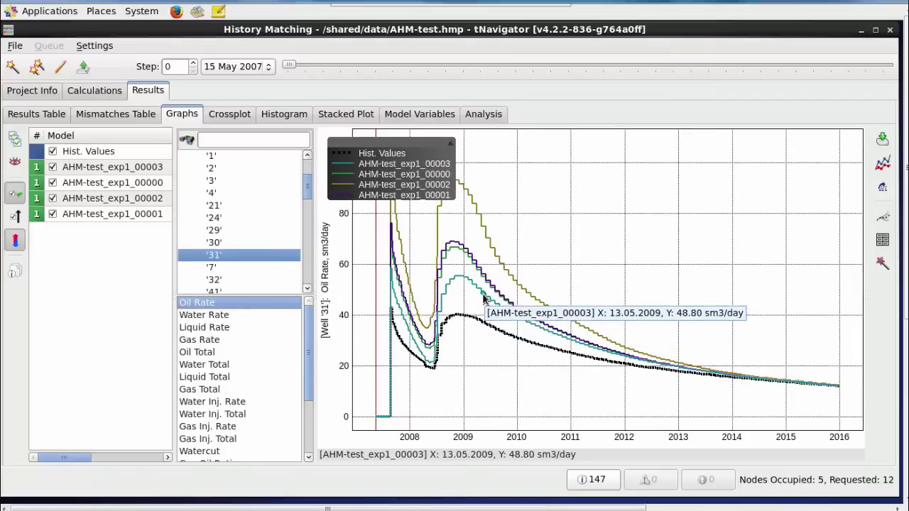
# Plot well 3's bottom hole pressure and watercut against history
pyautogui.click(211, 180)
pyautogui.scroll(-1, 241, 376)
pyautogui.click(268, 426)
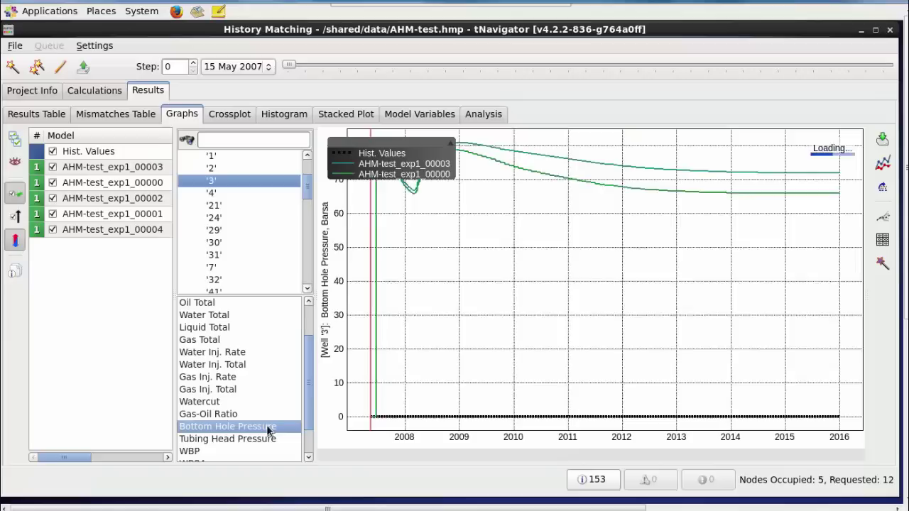
pyautogui.scroll(-1, 241, 397)
pyautogui.click(218, 365)
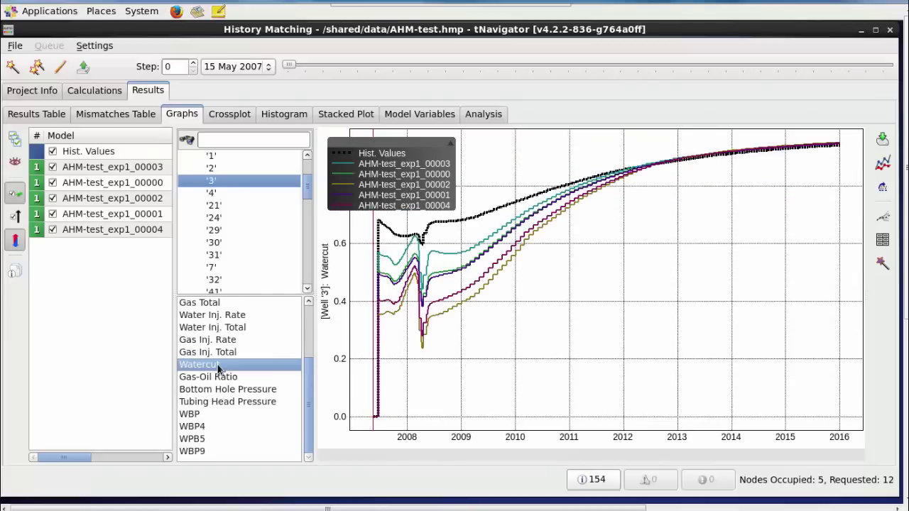
# Review each variant's variable values and the calculation job list
pyautogui.click(378, 114)
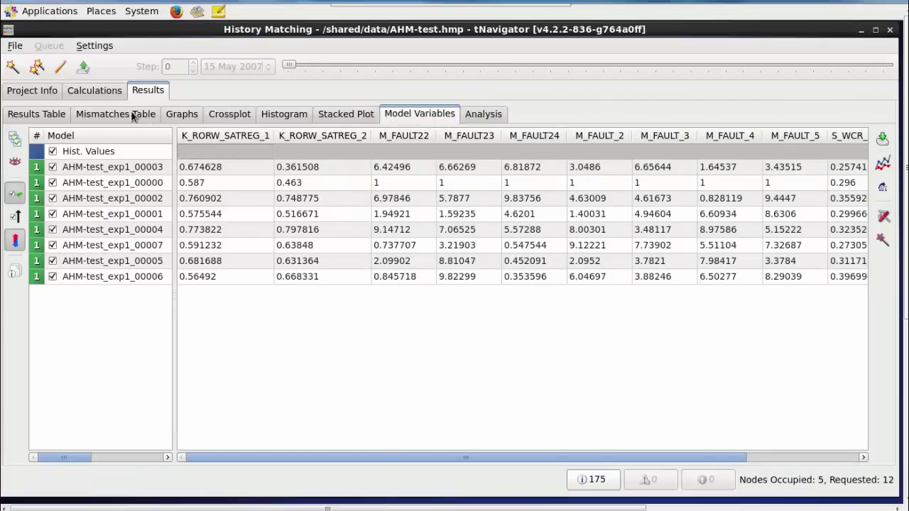
pyautogui.click(101, 91)
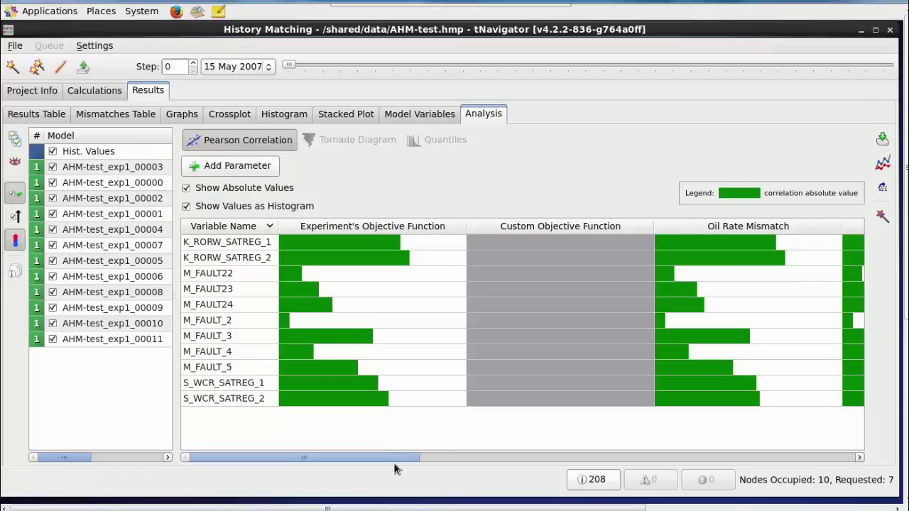
# Turn off absolute values and sort correlations descending by the experiment's objective function
pyautogui.moveTo(392, 457)
pyautogui.mouseDown()
pyautogui.moveTo(750, 456)
pyautogui.moveTo(360, 460)
pyautogui.mouseUp()
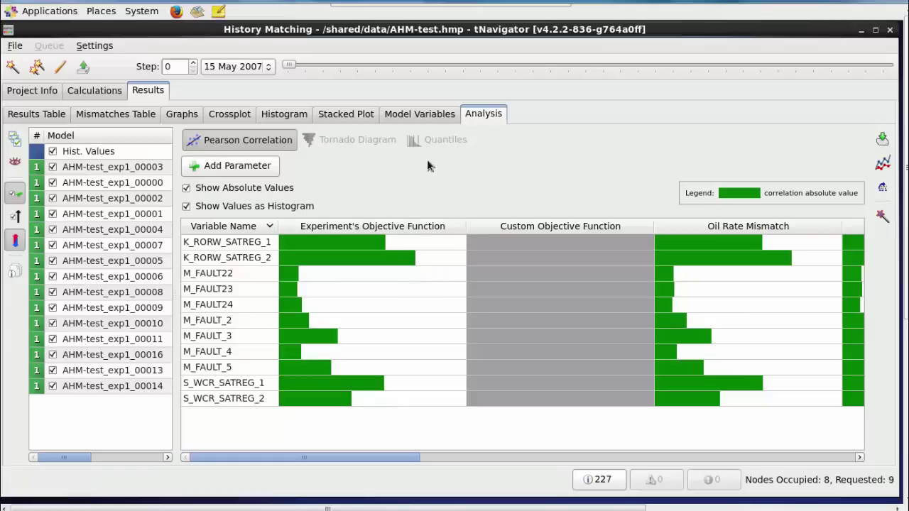
pyautogui.click(186, 188)
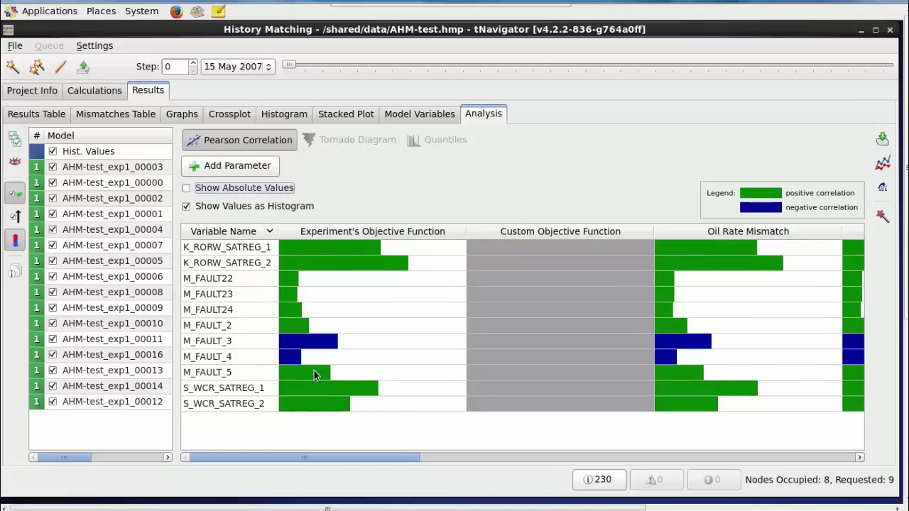
pyautogui.moveTo(315, 403)
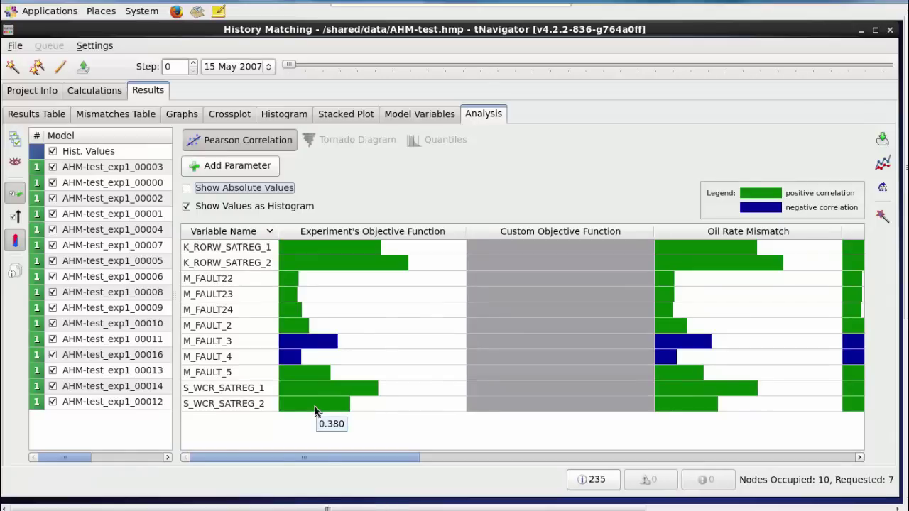
pyautogui.click(389, 233)
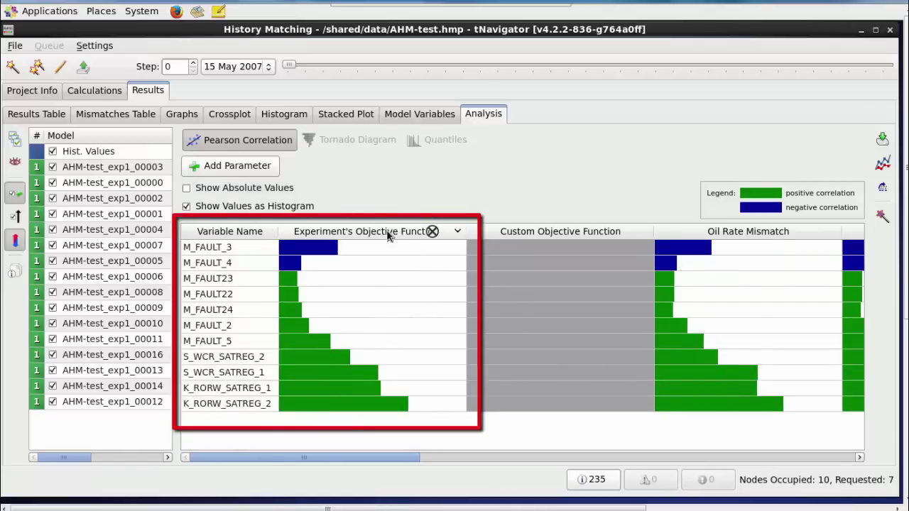
pyautogui.click(388, 233)
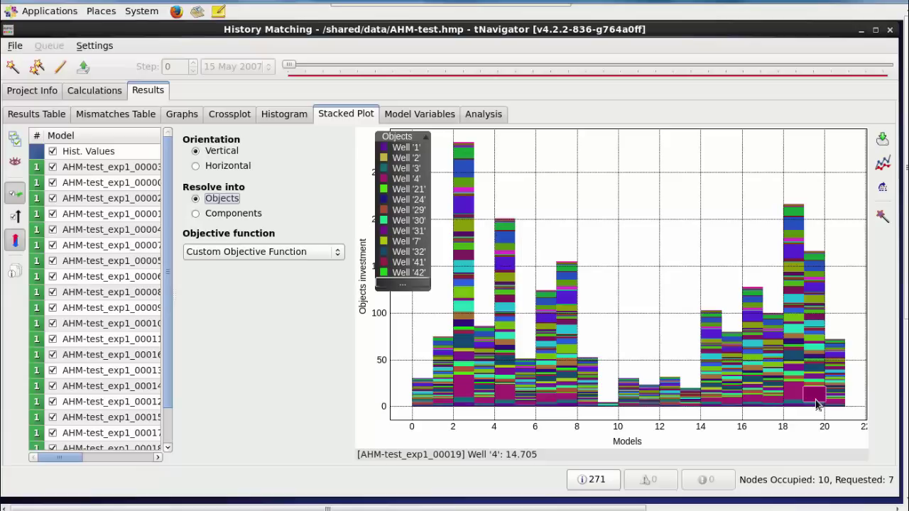
# Resolve the stacked plot into oil and water components
pyautogui.click(196, 214)
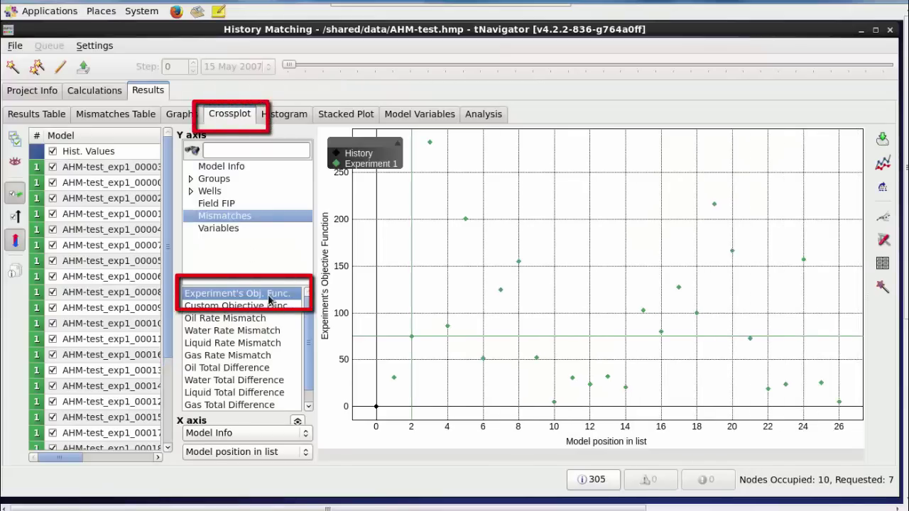
# Crossplot the objective function against variant number, then switch to the Mismatches Table
pyautogui.click(300, 449)
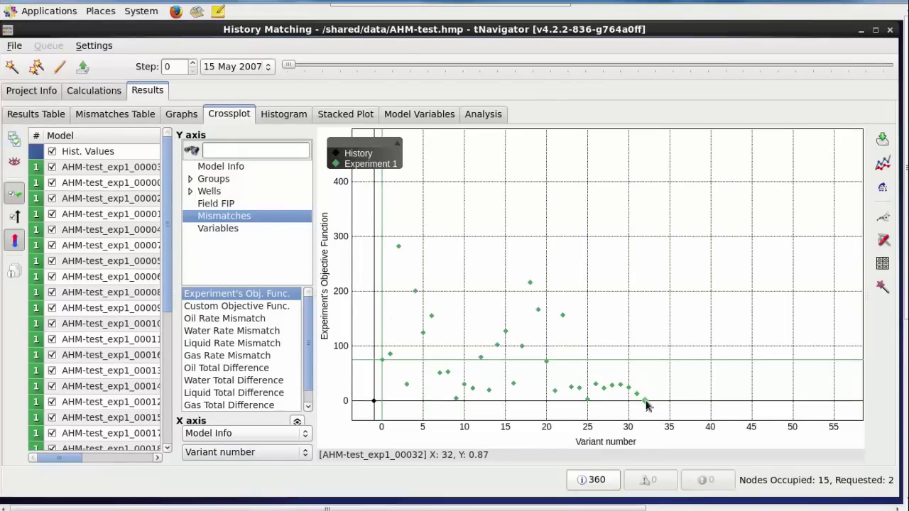
pyautogui.click(115, 114)
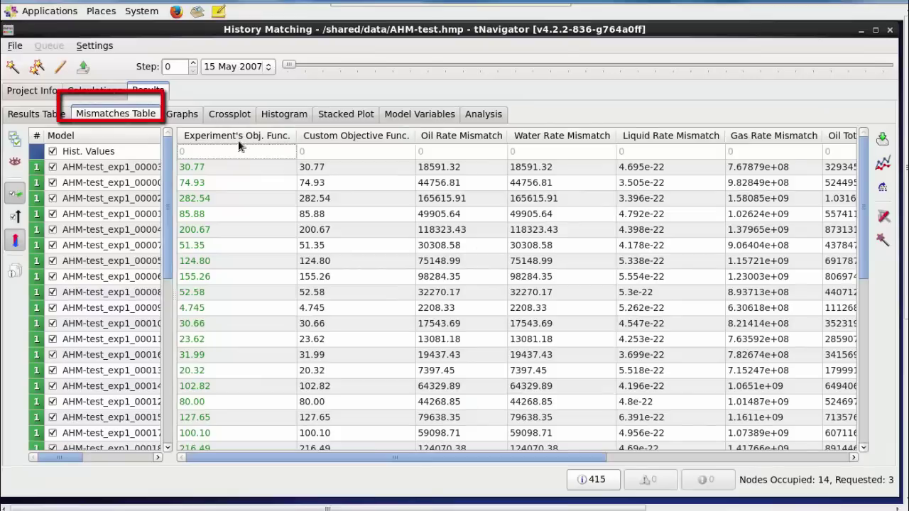
# Sort by lowest Experiment's Obj. Func., widen the Model column, and select variant AHM-test_exp1_00034
pyautogui.click(238, 138)
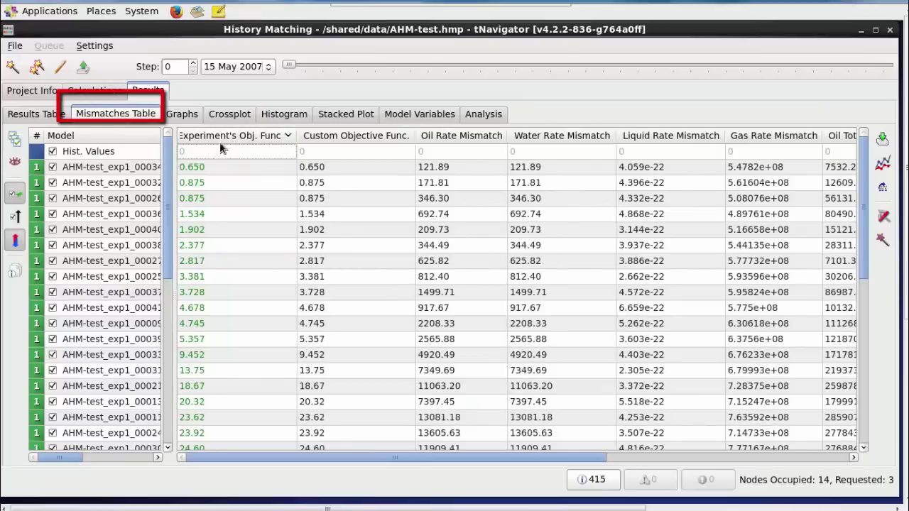
pyautogui.moveTo(174, 145); pyautogui.dragTo(190, 146)
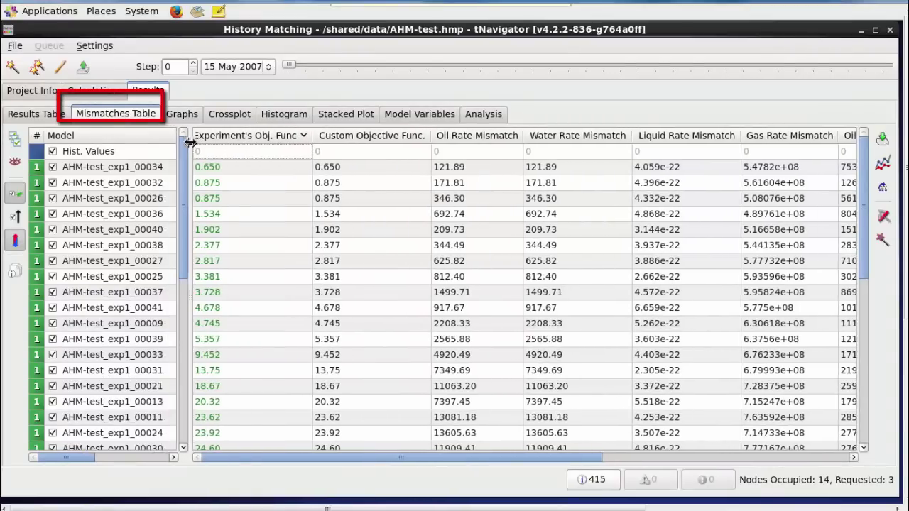
pyautogui.click(156, 166)
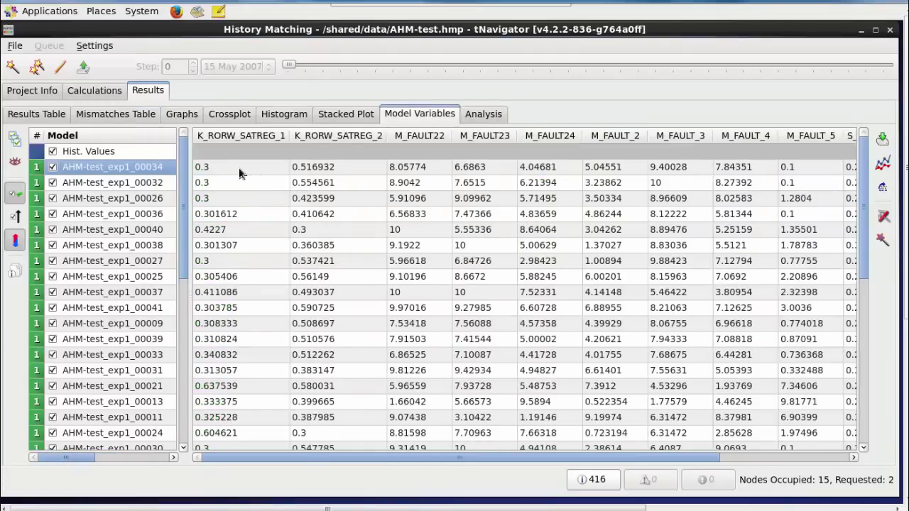
pyautogui.click(239, 171)
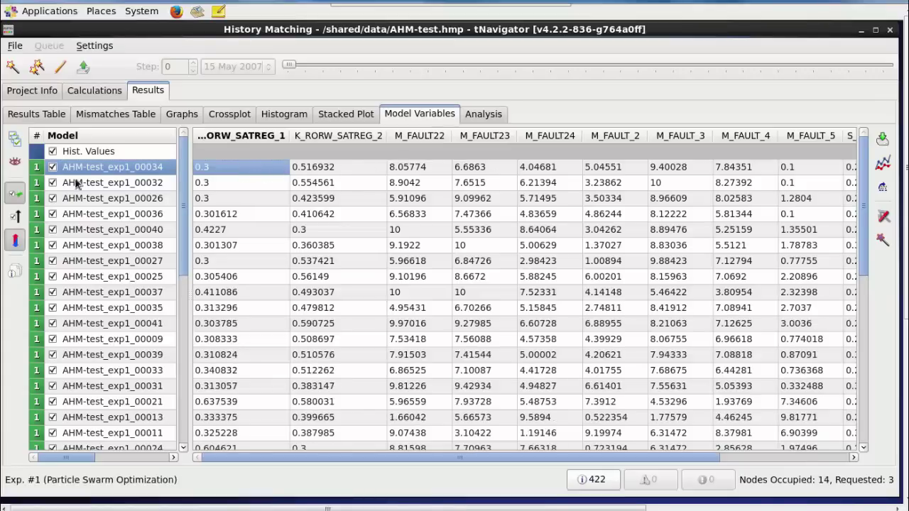
# Open variant 00034's model and plot calculated and historical water rates
pyautogui.rightClick(126, 168)
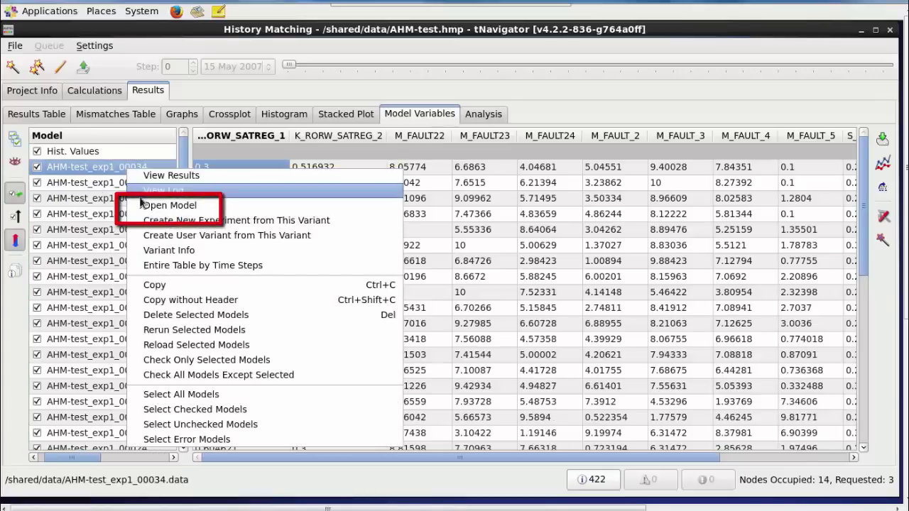
pyautogui.click(142, 206)
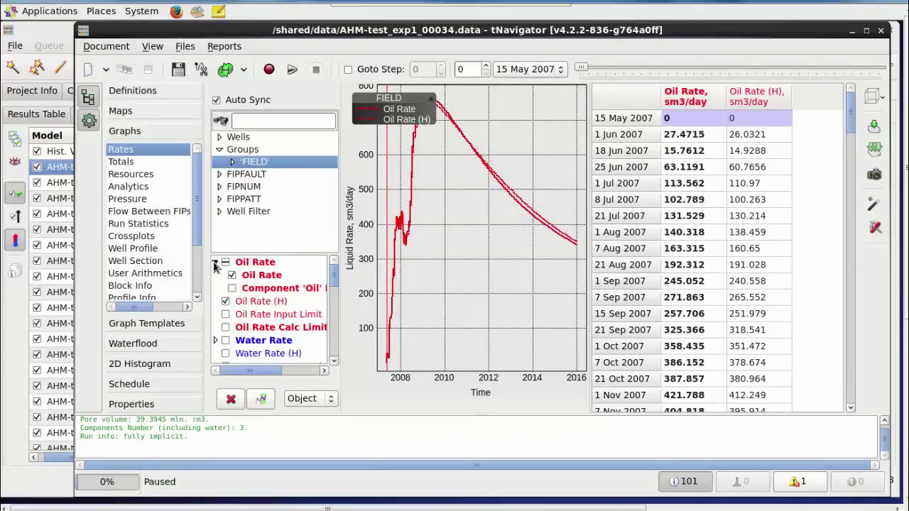
pyautogui.click(215, 262)
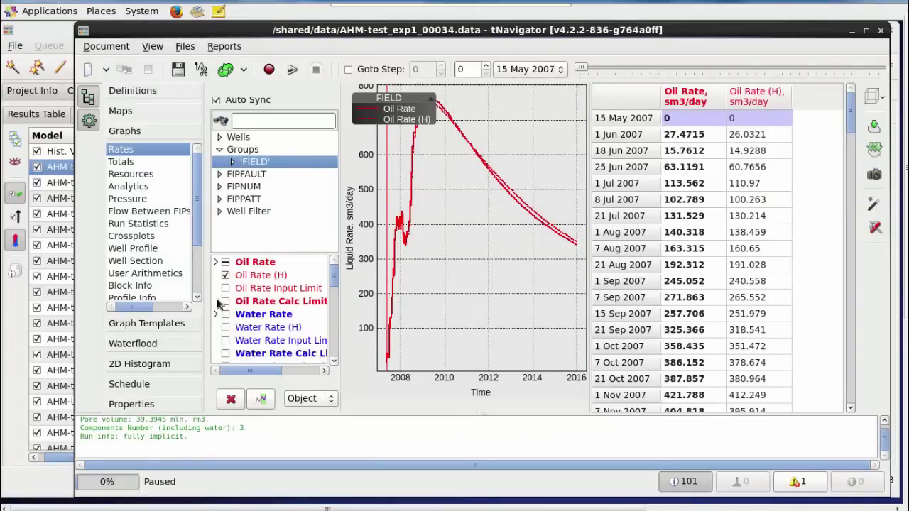
pyautogui.click(215, 314)
pyautogui.click(232, 328)
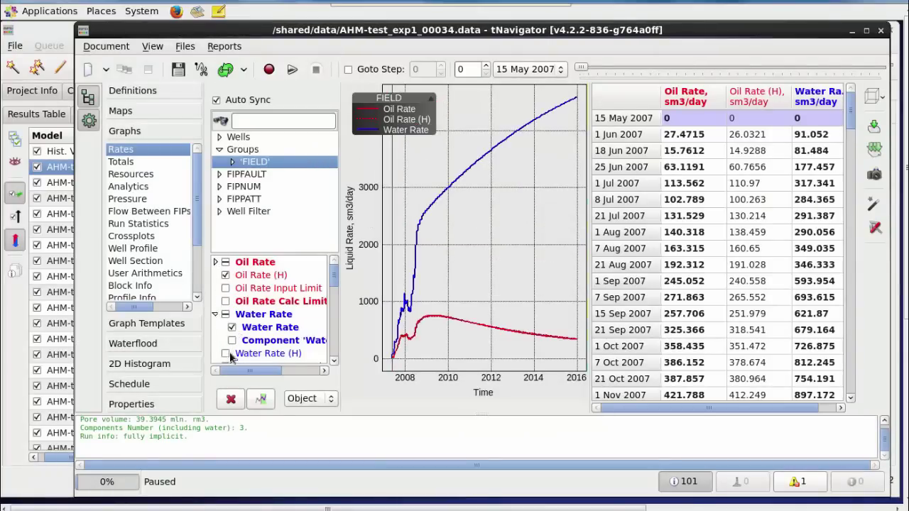
pyautogui.click(225, 354)
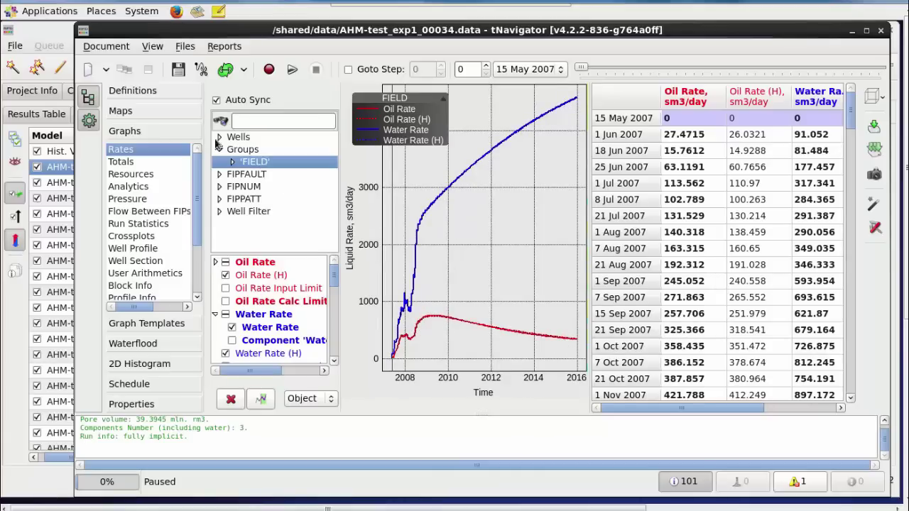
# Step through individual wells, ending on well 21's rates versus history
pyautogui.click(219, 137)
pyautogui.press('Down')
pyautogui.press('Down')
pyautogui.press('Down')
pyautogui.press('Down')
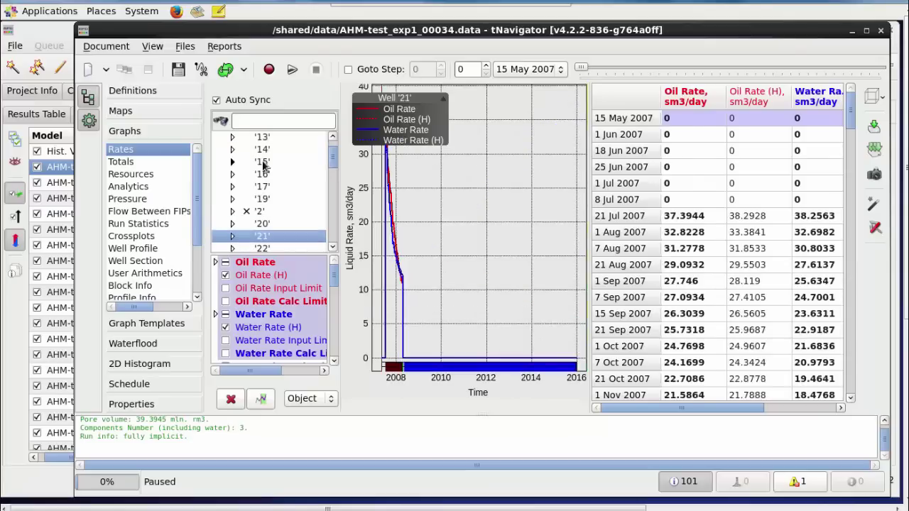
pyautogui.press('Down')
pyautogui.press('Down')
pyautogui.press('Down')
pyautogui.press('Down')
pyautogui.press('Down')
pyautogui.press('Down')
pyautogui.press('Down')
pyautogui.press('Down')
pyautogui.press('Down')
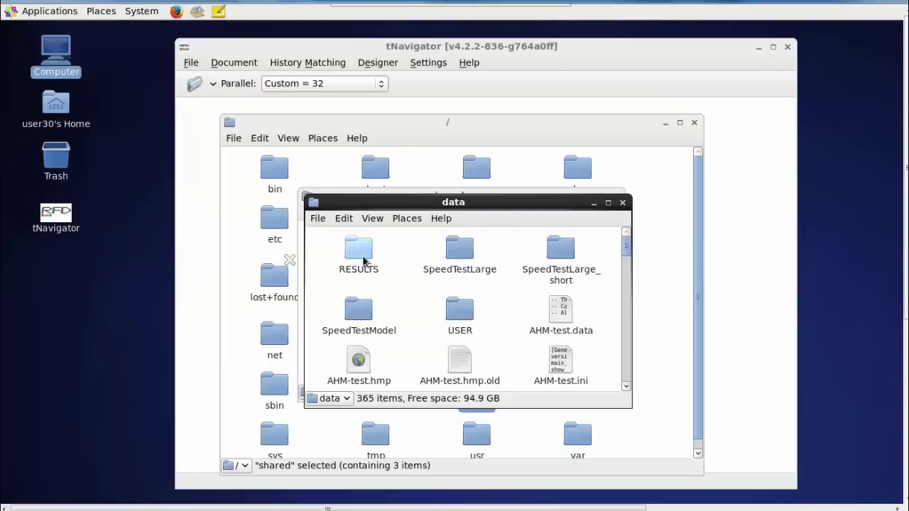
# Select and open the RESULTS folder in /shared/data
pyautogui.click(355, 257)
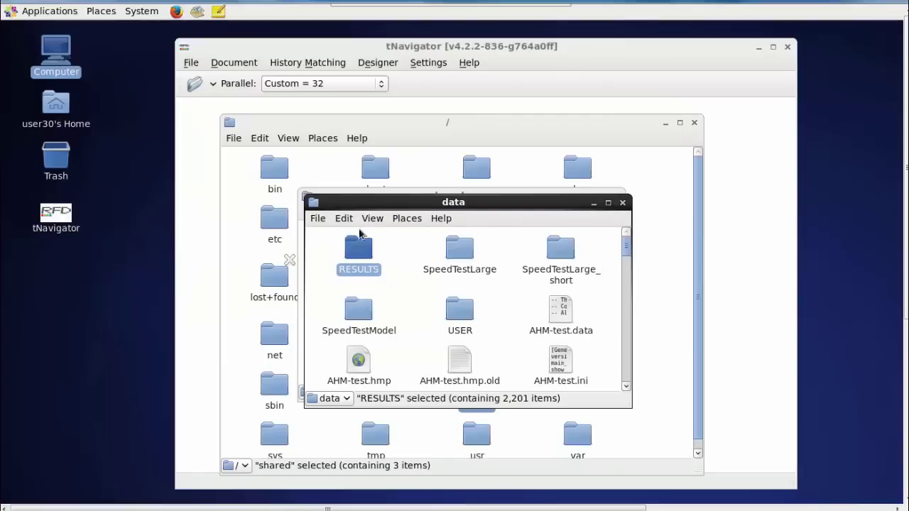
pyautogui.doubleClick(362, 240)
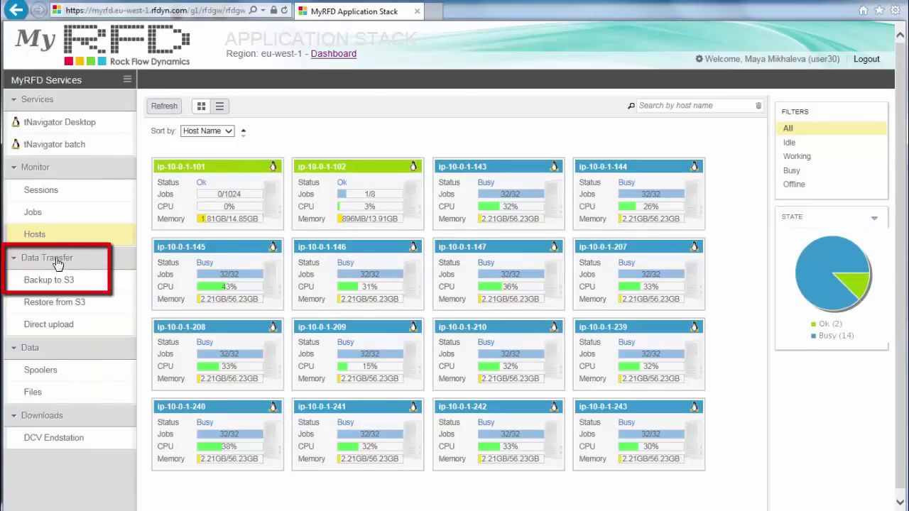
# View MyRFD's Backup to S3 service, then open S3 Download from the main dashboard
pyautogui.click(71, 281)
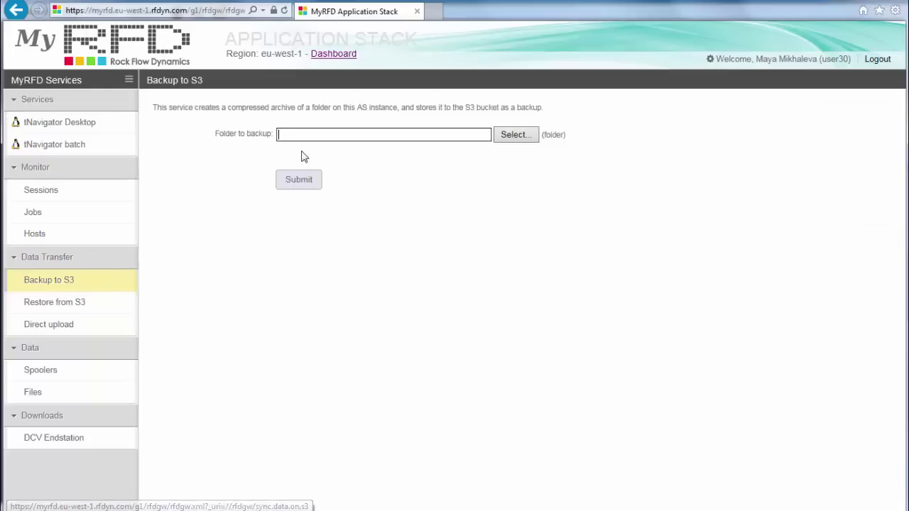
pyautogui.click(331, 55)
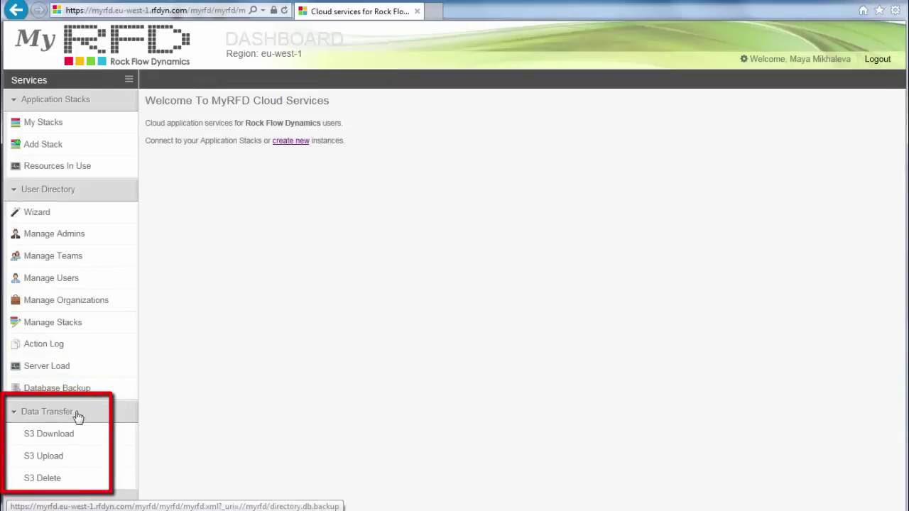
pyautogui.click(56, 444)
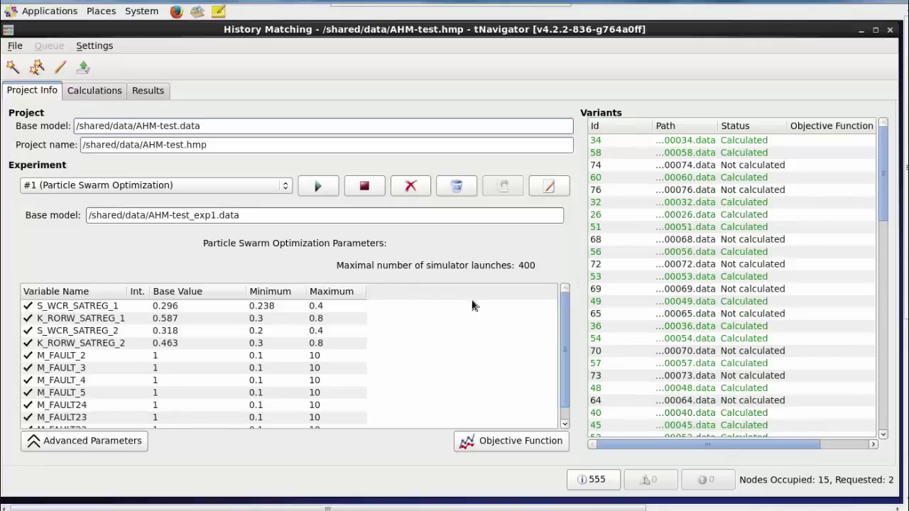
# Stop the running Particle Swarm experiment from the Project Info tab
pyautogui.click(362, 186)
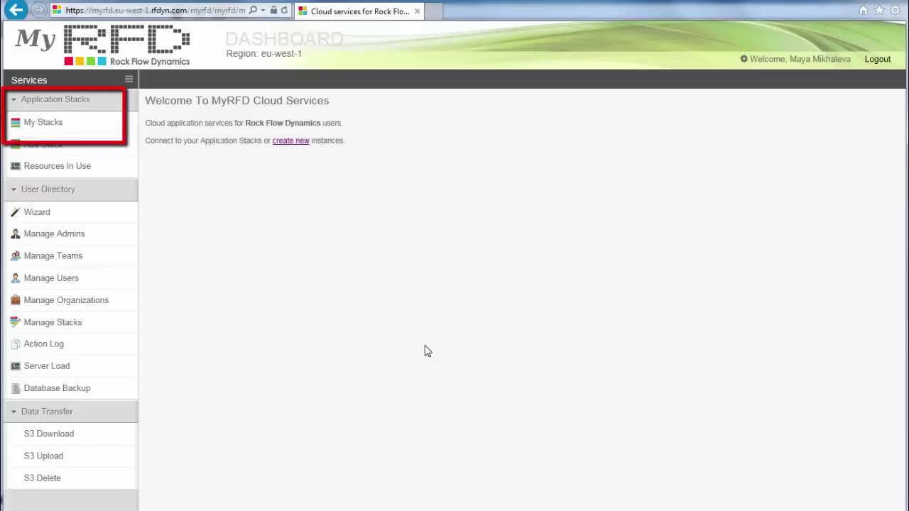
# Delete today's Ready application stack from My Stacks and confirm with OK
pyautogui.click(51, 127)
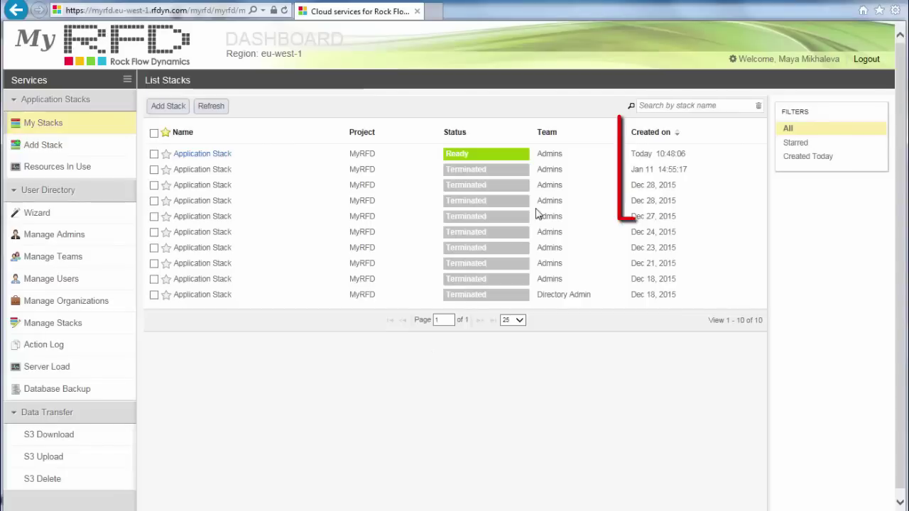
pyautogui.click(754, 154)
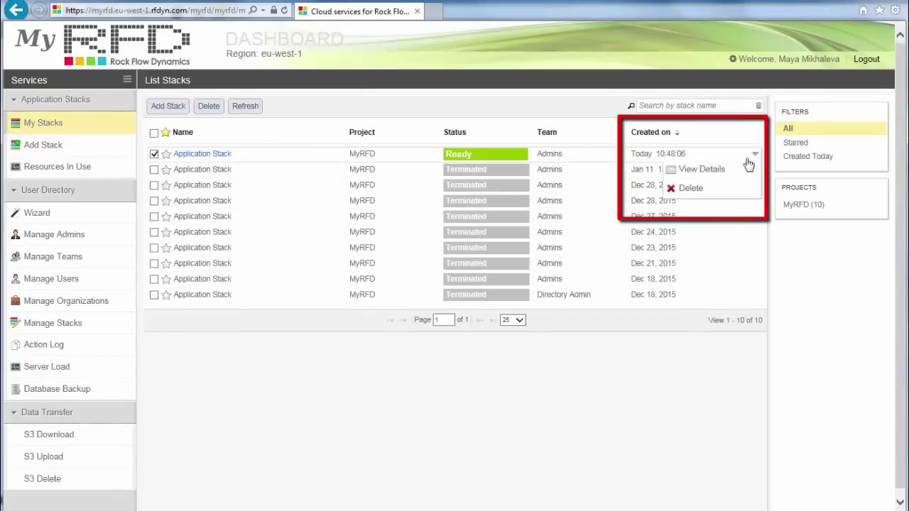
pyautogui.click(689, 188)
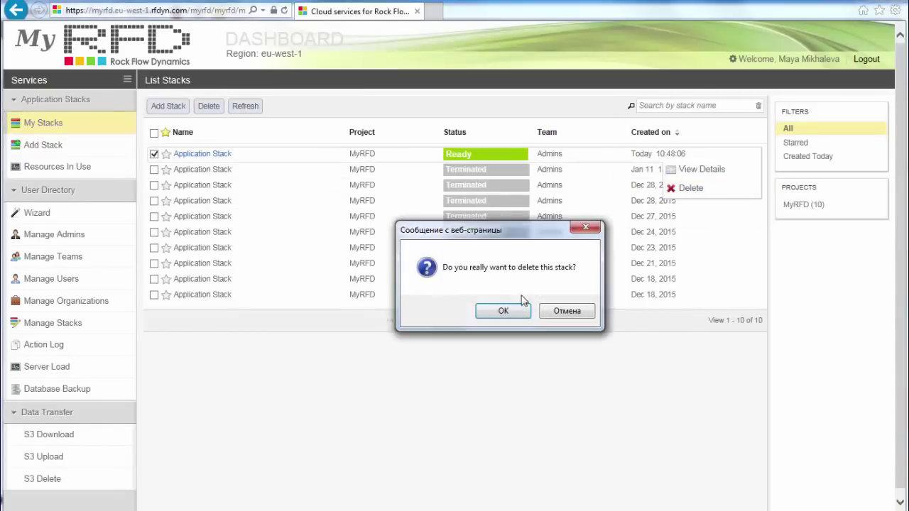
pyautogui.click(501, 312)
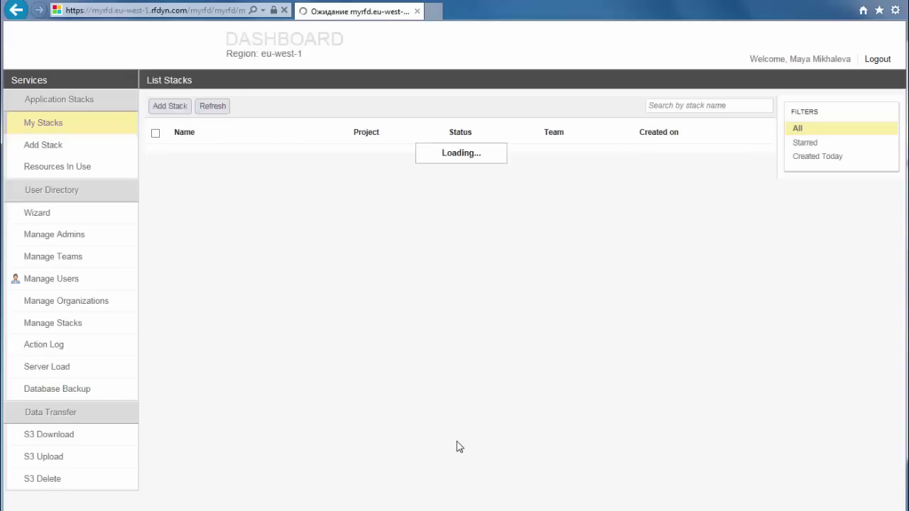